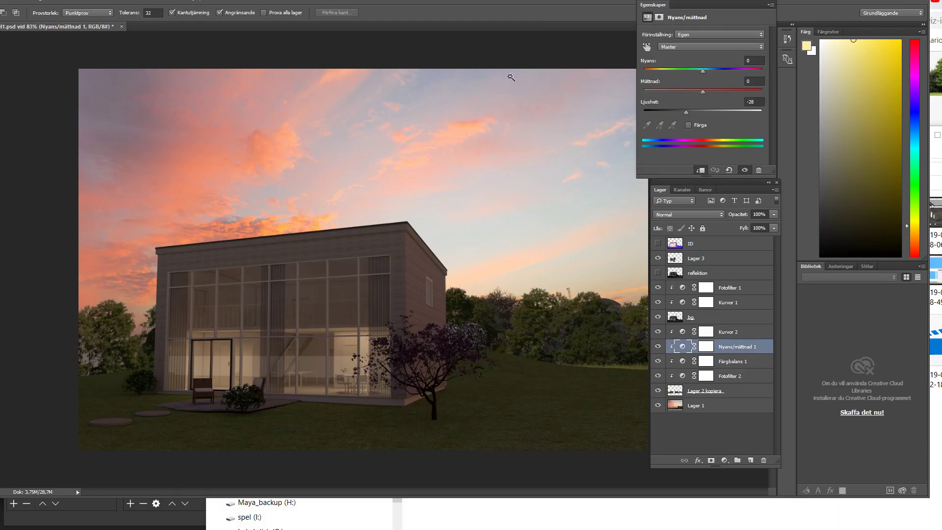
- Move the Hue/Saturation settings to the left edge and the Layers panel closer to the image
{"action": "left_click_drag", "start_coordinate": [697, 4], "coordinate": [1, 140]}
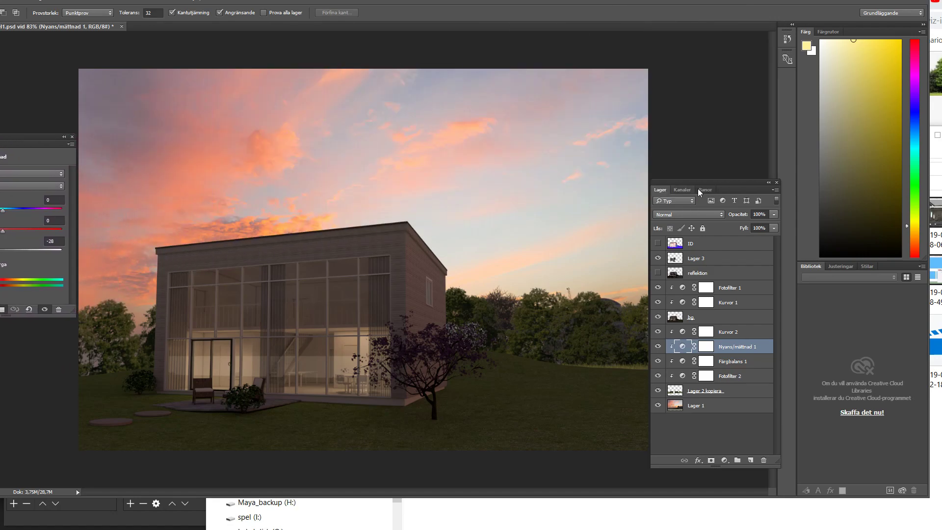
{"action": "mouse_move", "coordinate": [702, 189]}
{"action": "left_mouse_down"}
{"action": "mouse_move", "coordinate": [731, 186]}
{"action": "mouse_move", "coordinate": [705, 173]}
{"action": "left_mouse_up"}
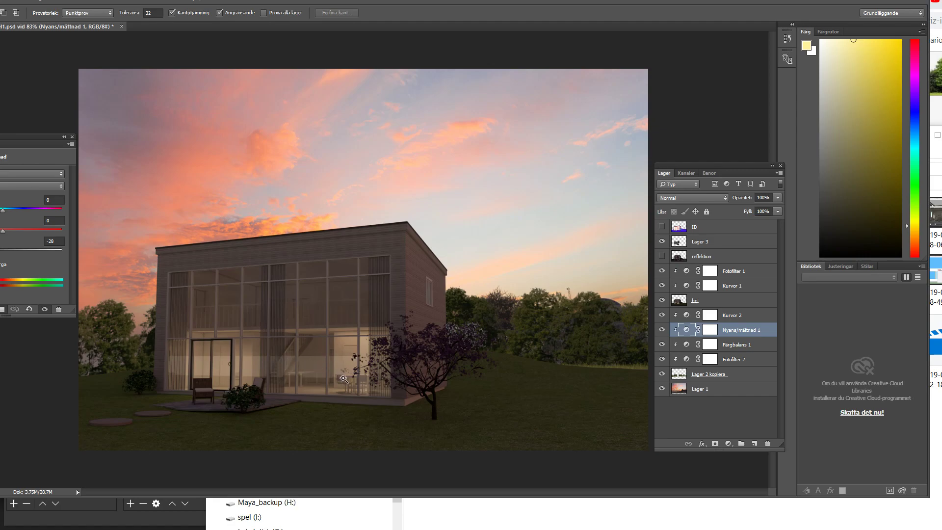
{"action": "left_click_drag", "start_coordinate": [706, 171], "coordinate": [536, 159]}
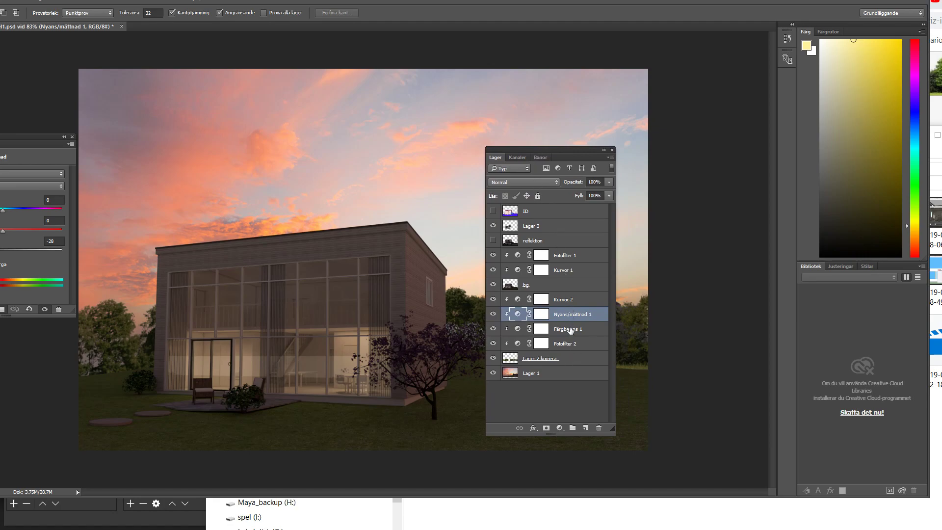
- Hide, then restore, the grading adjustments and Lager 2 kopiera to compare the look
{"action": "left_click_drag", "start_coordinate": [494, 300], "coordinate": [493, 314]}
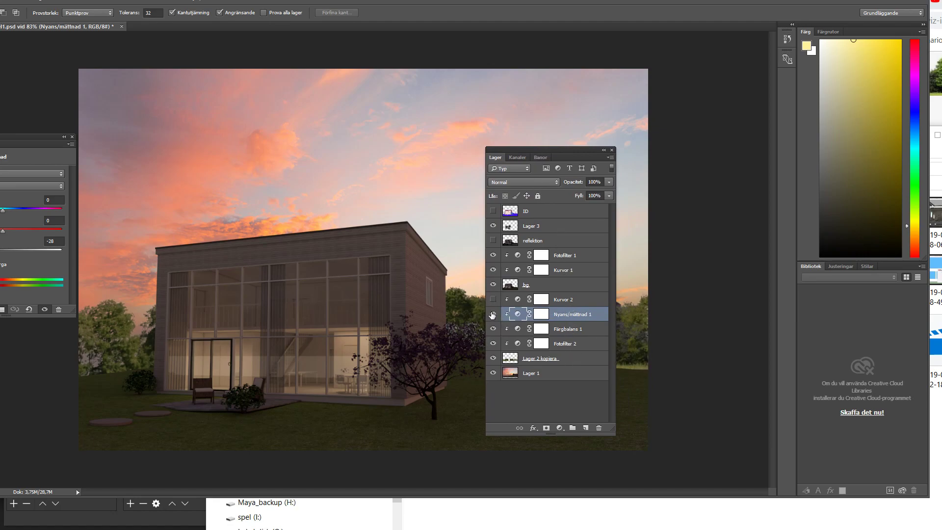
{"action": "left_click", "coordinate": [493, 358]}
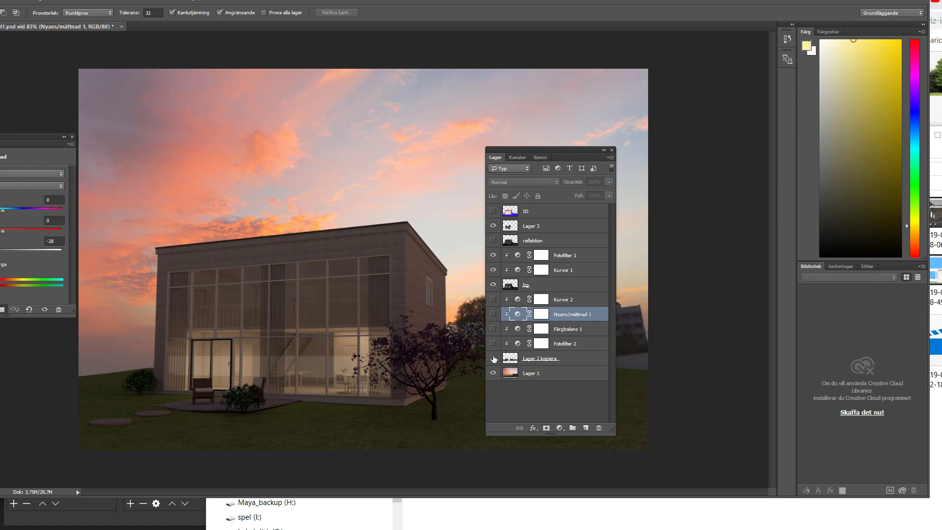
{"action": "left_click_drag", "start_coordinate": [493, 358], "coordinate": [494, 300]}
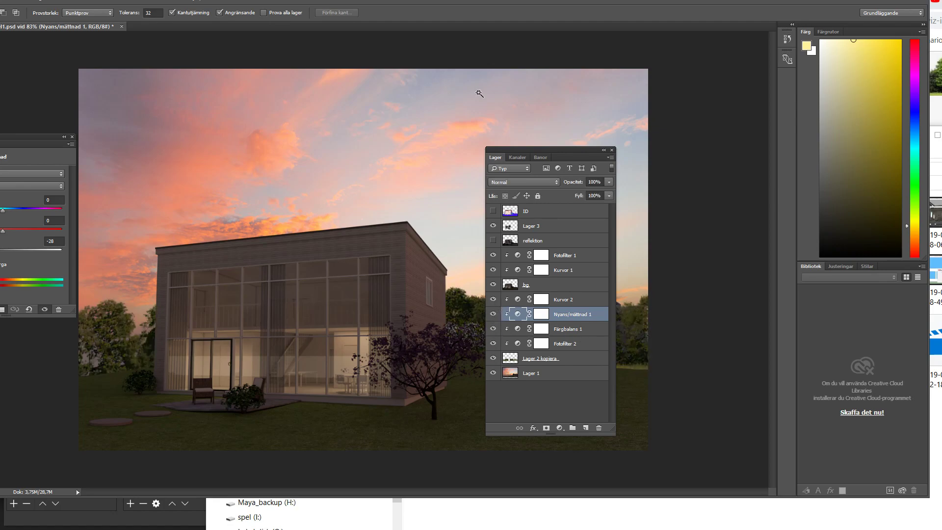
{"action": "left_click_drag", "start_coordinate": [543, 146], "coordinate": [679, 167]}
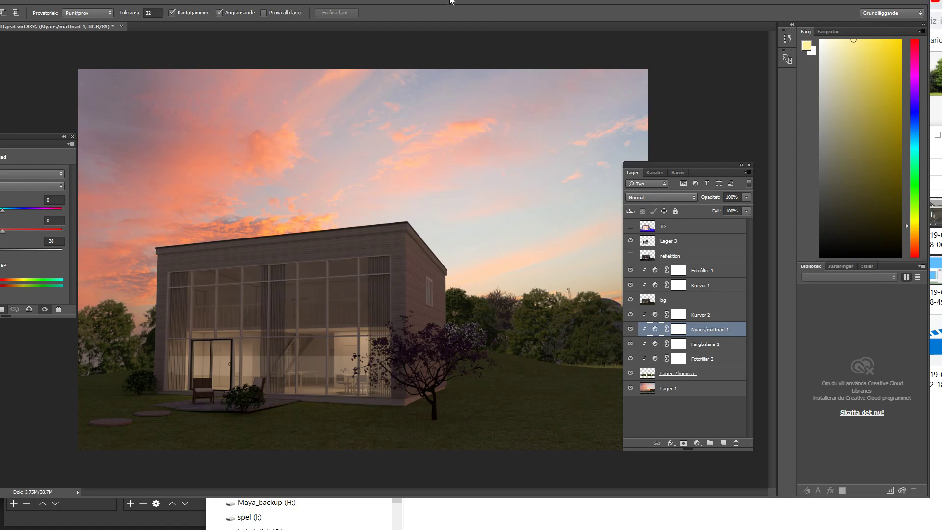
- Close the composite without saving its changes and bring up the Open dialog
{"action": "left_click", "coordinate": [121, 26]}
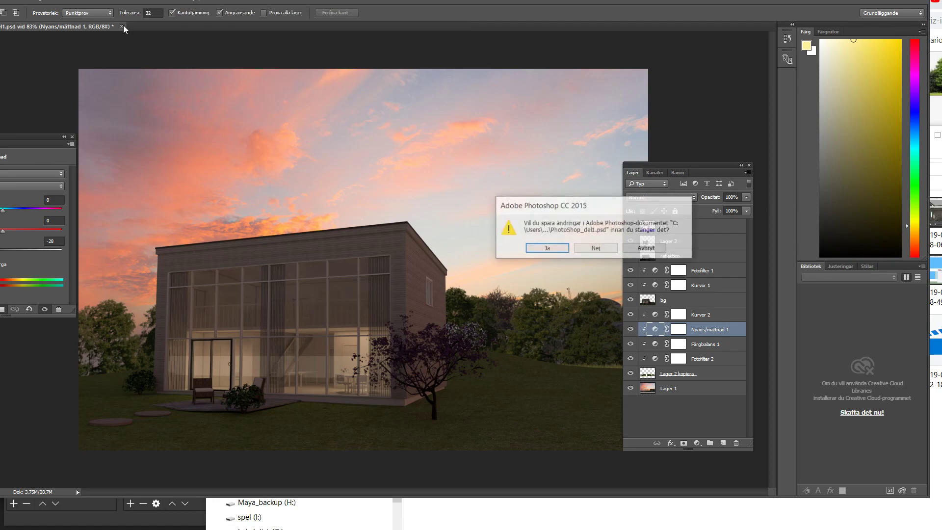
{"action": "left_click", "coordinate": [595, 248]}
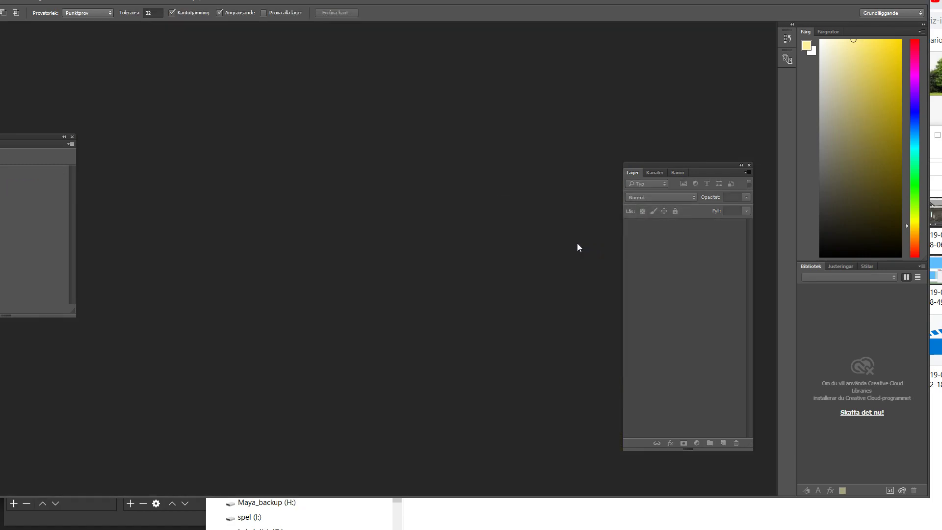
{"action": "key", "text": "alt+a"}
{"action": "key", "text": "Down"}
{"action": "key", "text": "Return"}
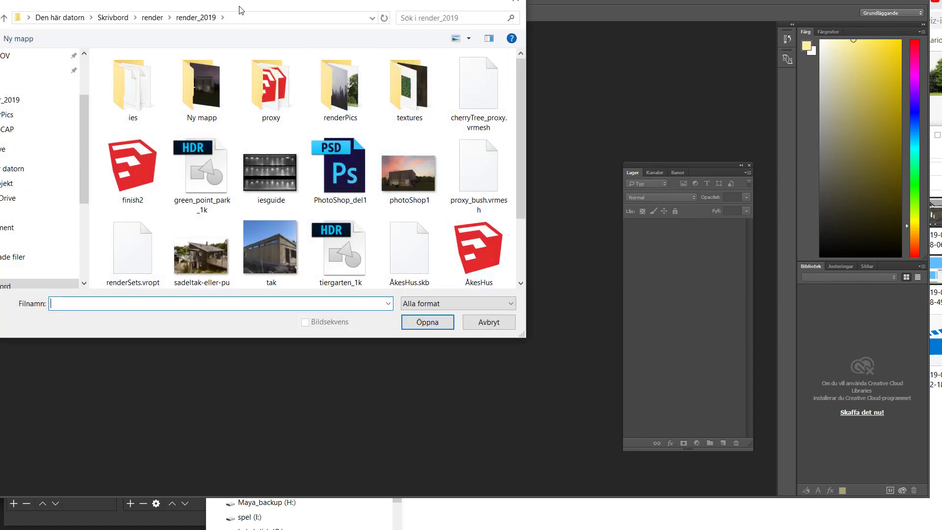
- Open the hus.effectsResult render from render_2019 > renderPics
{"action": "mouse_move", "coordinate": [246, 3]}
{"action": "left_mouse_down"}
{"action": "mouse_move", "coordinate": [357, 62]}
{"action": "mouse_move", "coordinate": [340, 64]}
{"action": "left_mouse_up"}
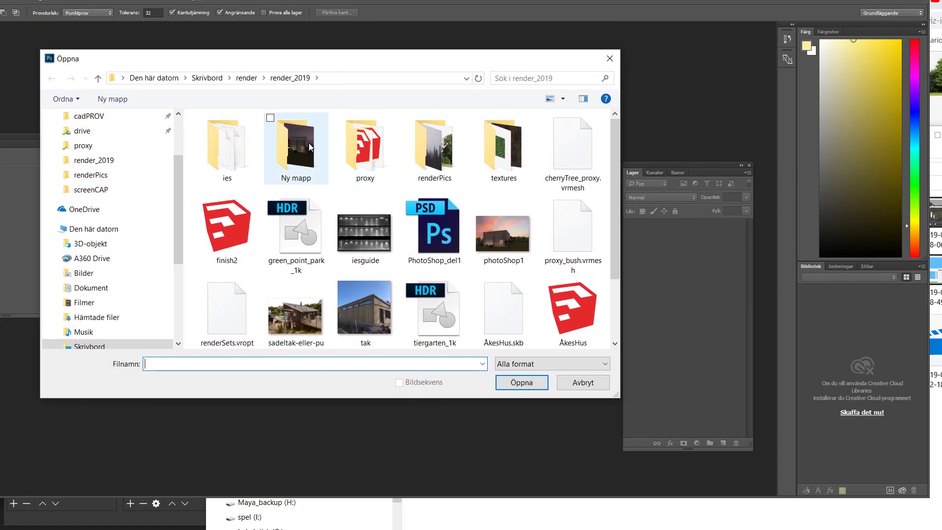
{"action": "double_click", "coordinate": [302, 146]}
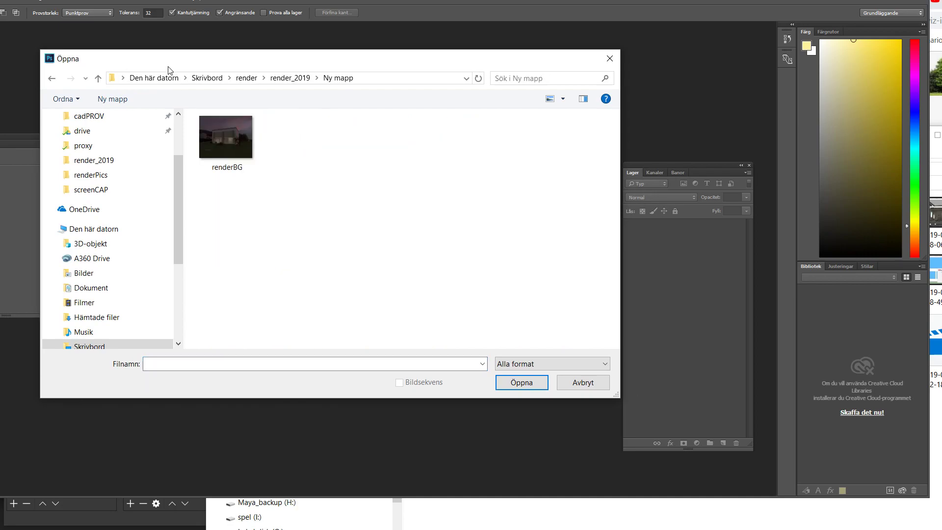
{"action": "left_click", "coordinate": [289, 78]}
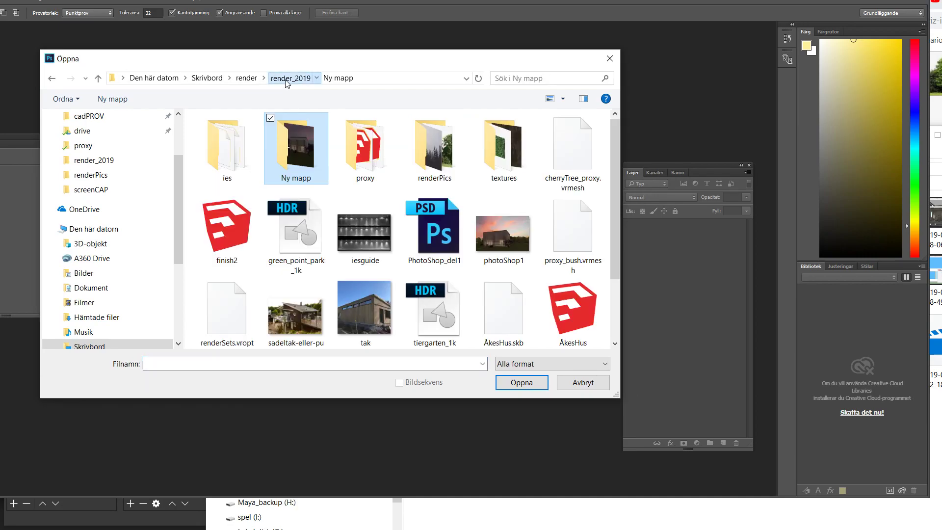
{"action": "double_click", "coordinate": [438, 165]}
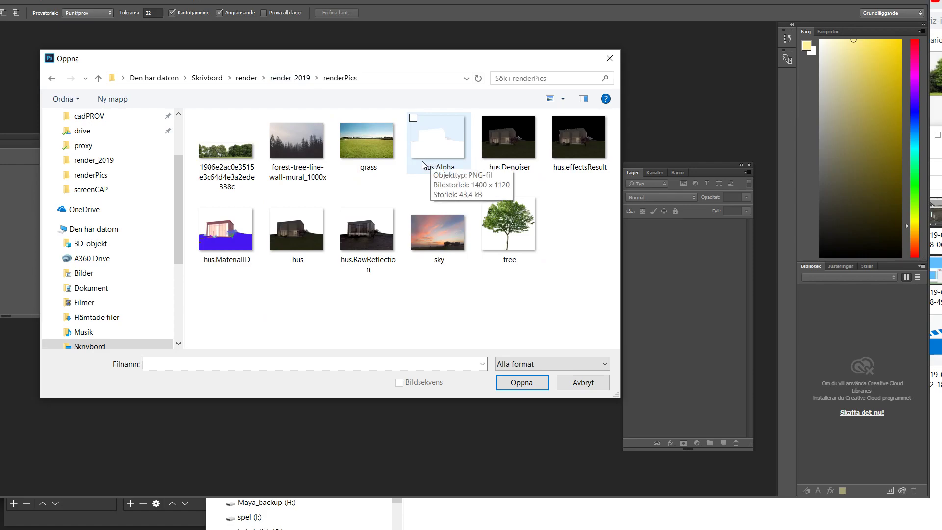
{"action": "left_click", "coordinate": [510, 154]}
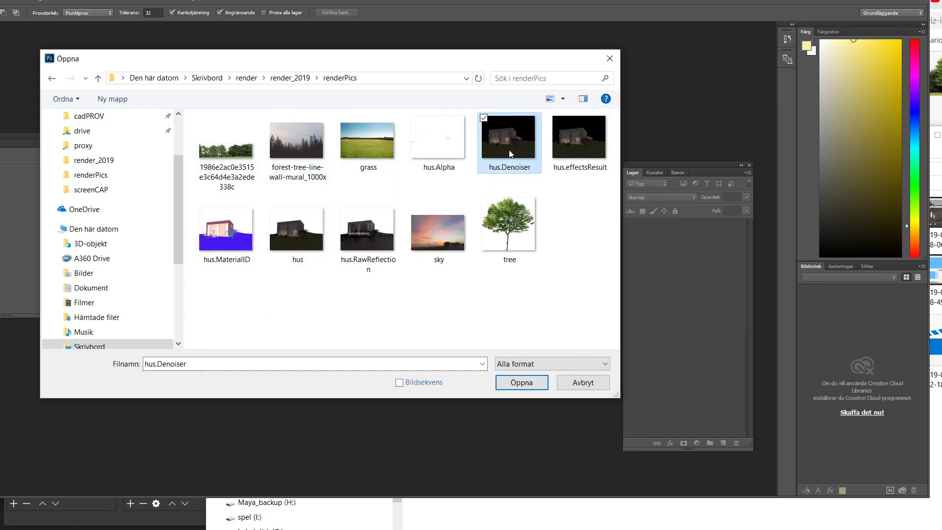
{"action": "left_click", "coordinate": [575, 140]}
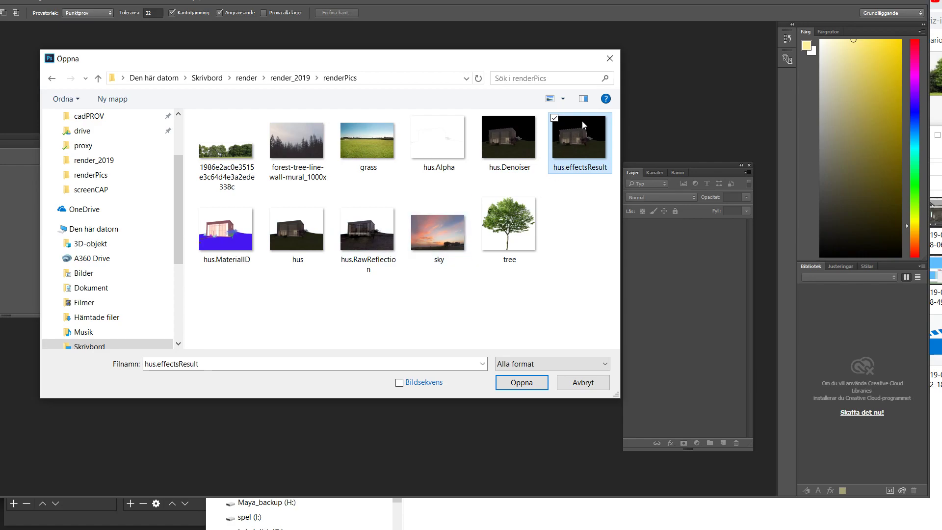
{"action": "left_click", "coordinate": [528, 386]}
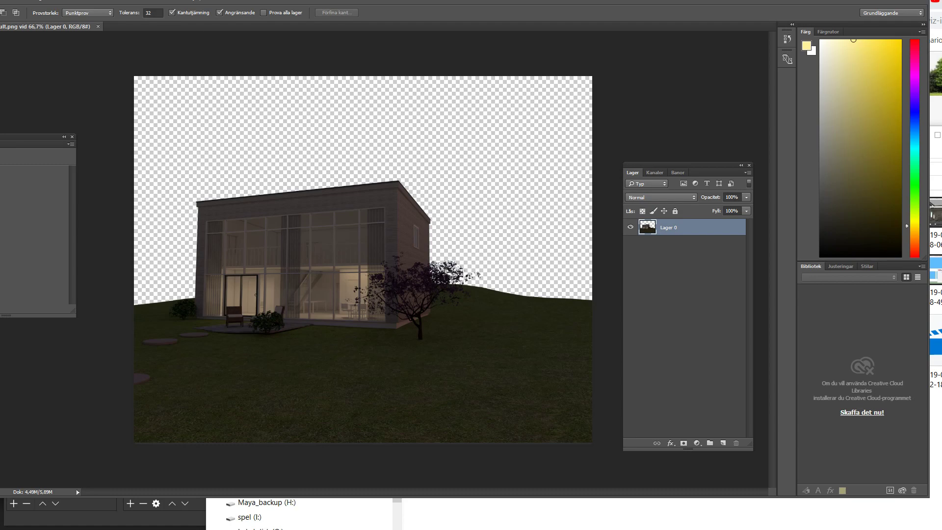
- Open the hus.MaterialID render as its own document
{"action": "key", "text": "alt+f"}
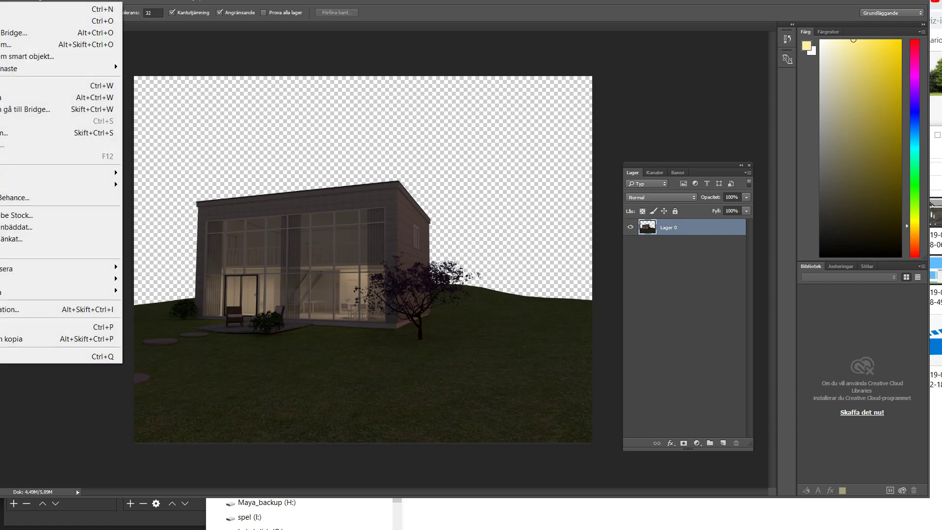
{"action": "key", "text": "Down"}
{"action": "key", "text": "Return"}
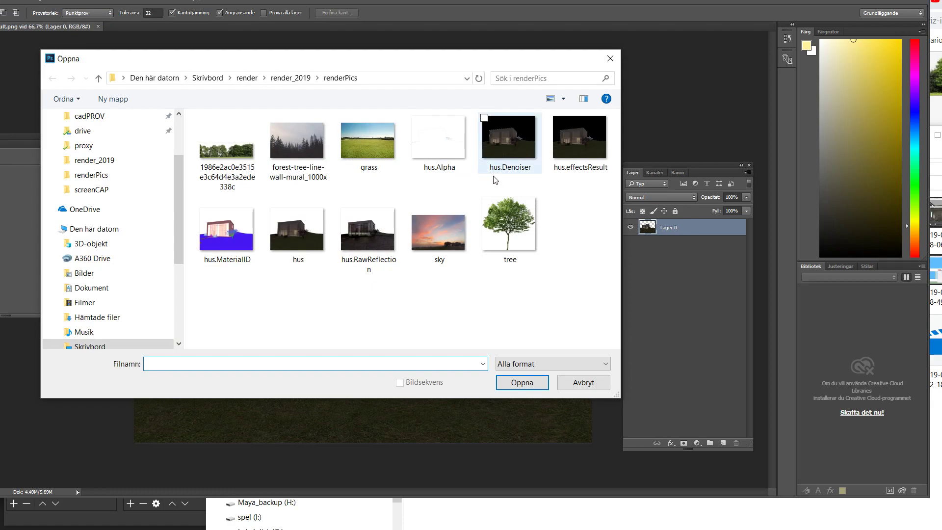
{"action": "left_click", "coordinate": [226, 229]}
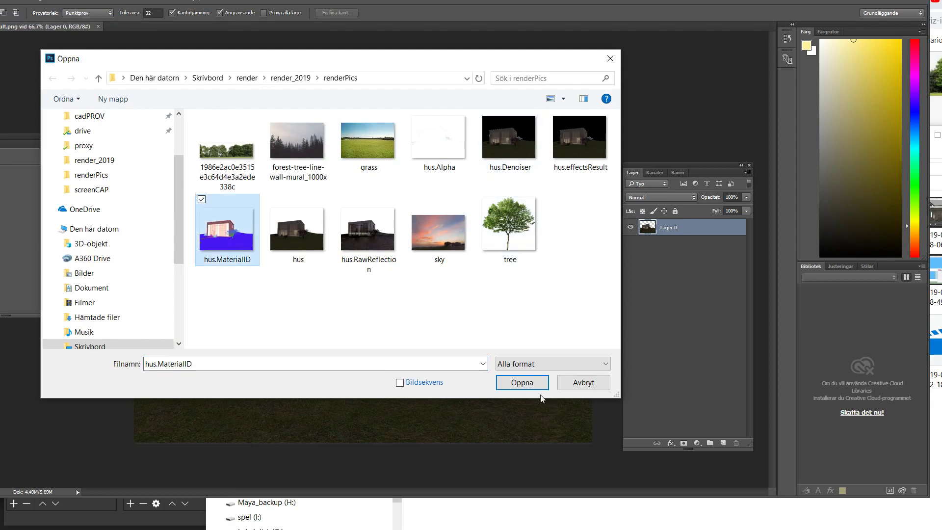
{"action": "left_click", "coordinate": [522, 382]}
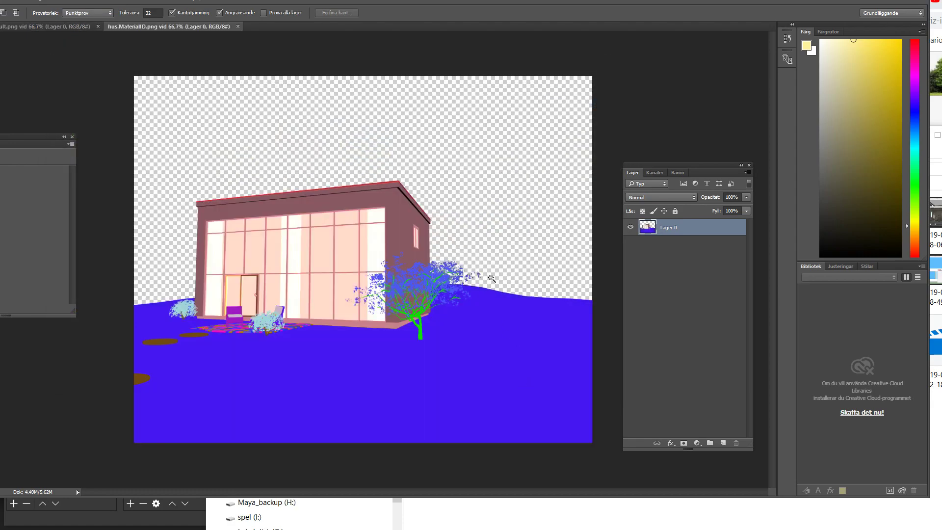
- Copy the whole hus.MaterialID image and paste it into hus.effectsResult as Lager 1
{"action": "left_click", "coordinate": [53, 27]}
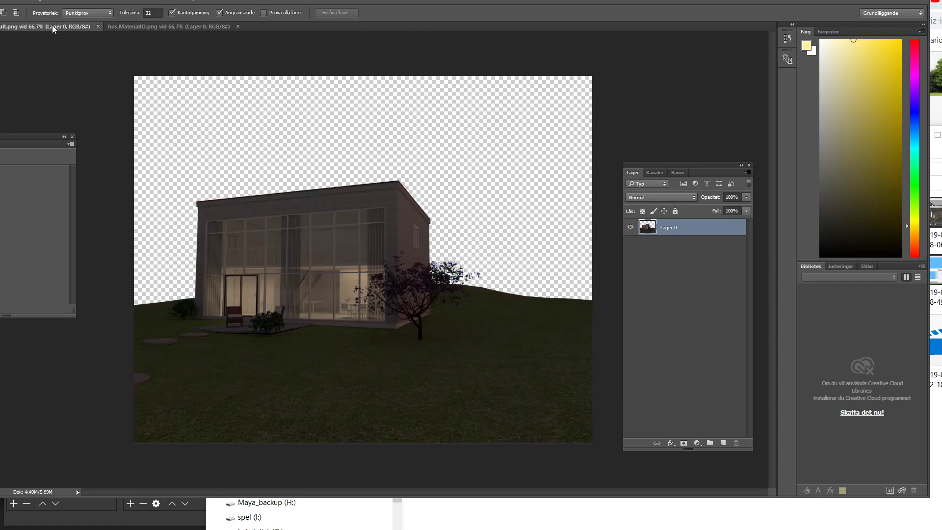
{"action": "left_click", "coordinate": [179, 26]}
{"action": "left_click", "coordinate": [56, 29]}
{"action": "left_click", "coordinate": [174, 28]}
{"action": "key", "text": "ctrl+a"}
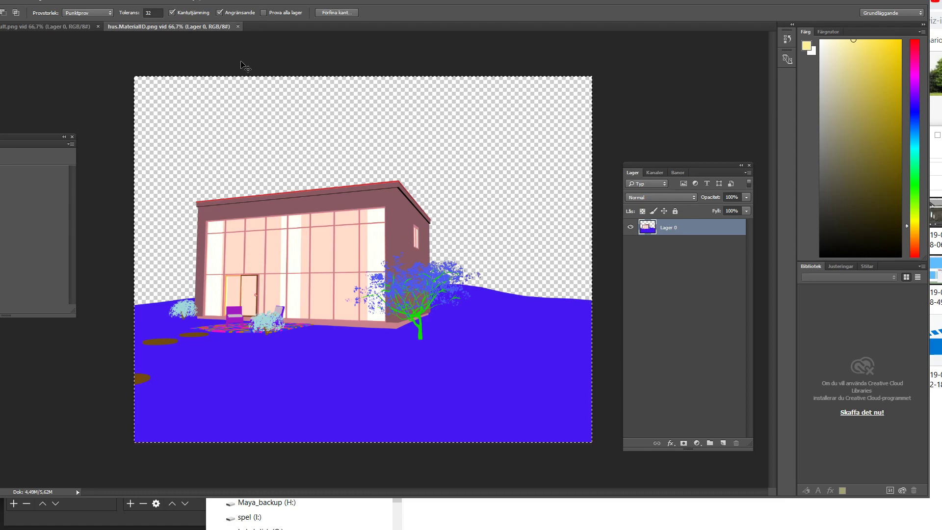
{"action": "left_click", "coordinate": [238, 26]}
{"action": "key", "text": "ctrl+v"}
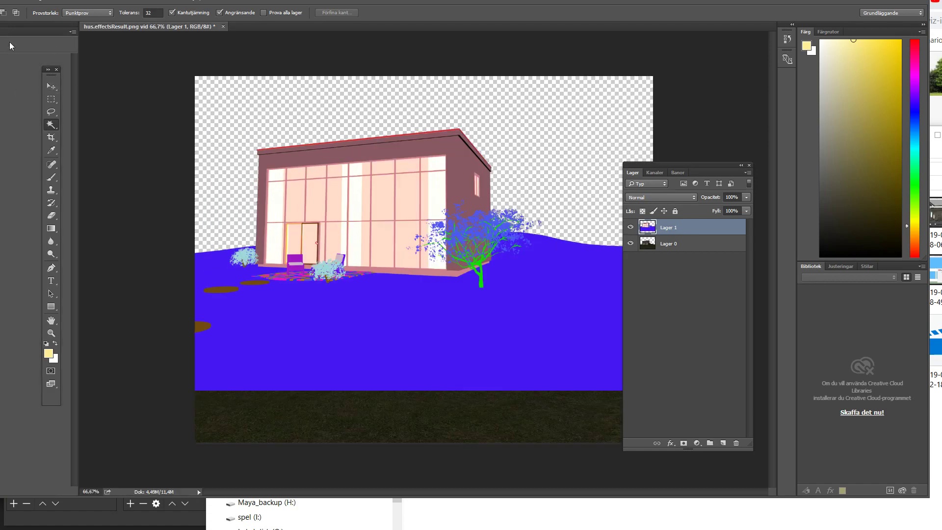
- Close the leftover settings panel group to widen the workspace
{"action": "left_click", "coordinate": [71, 32]}
{"action": "left_click", "coordinate": [114, 113]}
{"action": "left_click", "coordinate": [72, 31]}
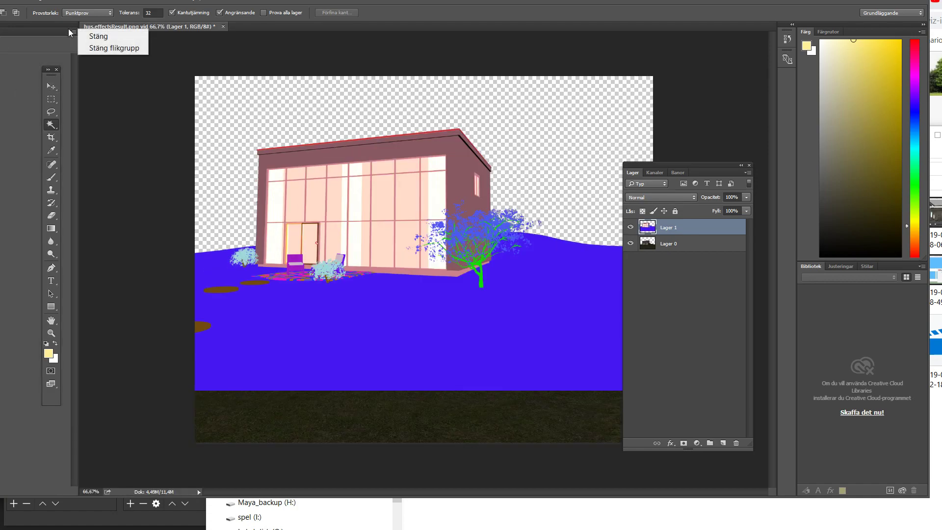
{"action": "left_click", "coordinate": [89, 49]}
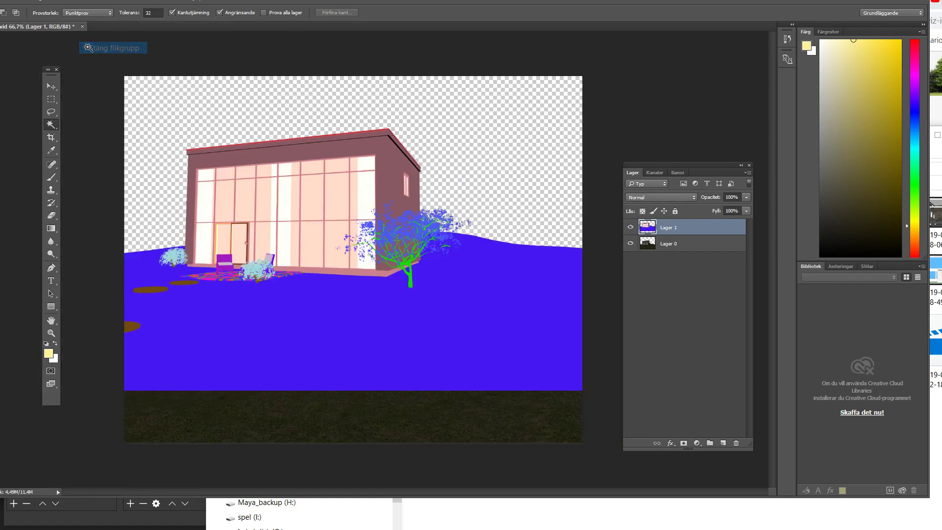
- Move and nudge Lager 1 so the material-ID image aligns over the render
{"action": "left_click", "coordinate": [51, 86]}
{"action": "mouse_move", "coordinate": [338, 203]}
{"action": "left_mouse_down"}
{"action": "mouse_move", "coordinate": [366, 279]}
{"action": "mouse_move", "coordinate": [331, 248]}
{"action": "left_mouse_up"}
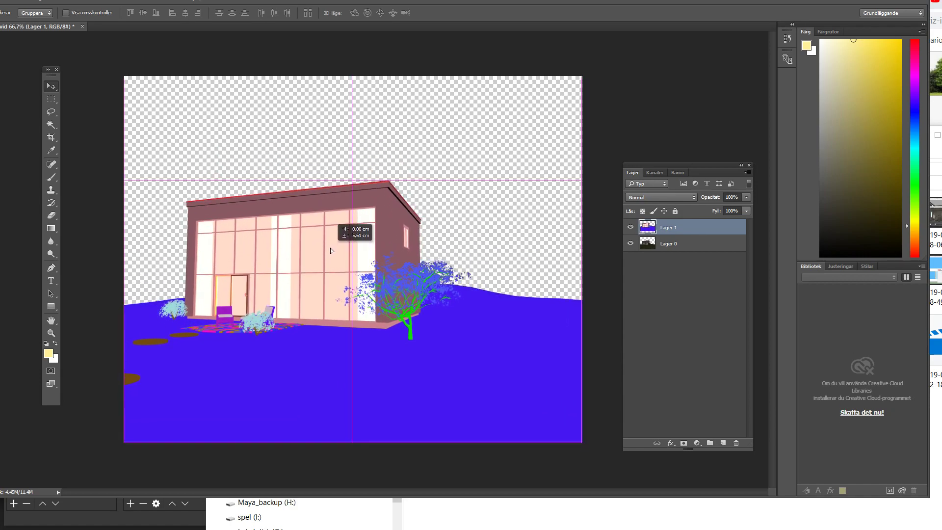
{"action": "left_click_drag", "start_coordinate": [331, 248], "coordinate": [330, 250]}
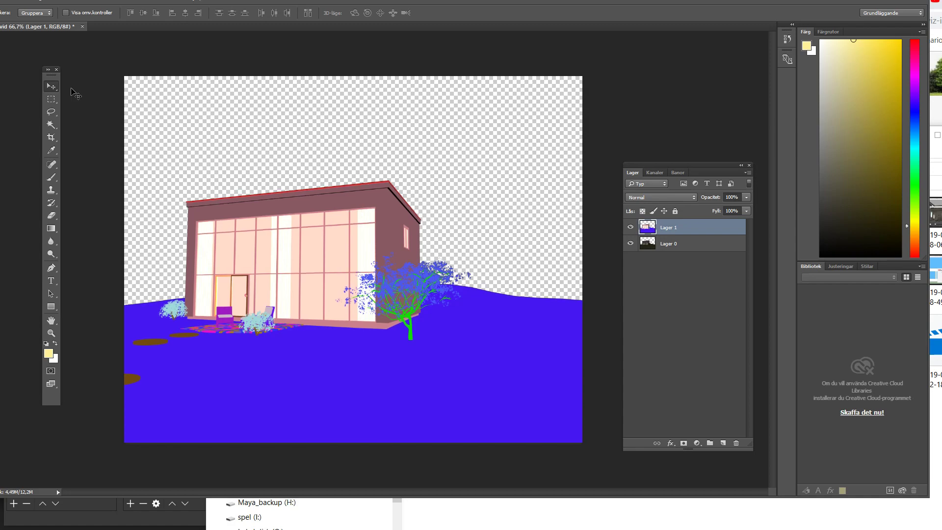
{"action": "key", "text": "Up"}
{"action": "key", "text": "Up"}
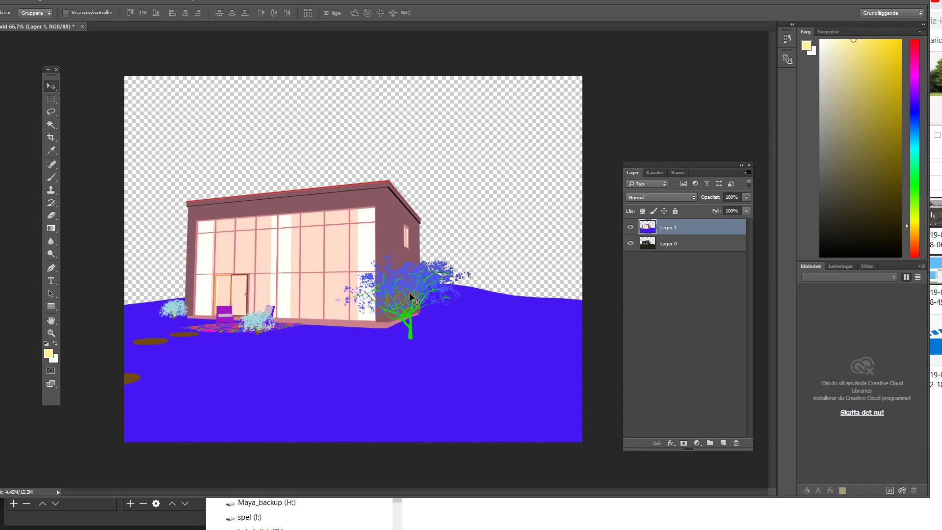
- Rename the colour-ID layer 'mask' and the render layer 'bg', then bring up the Open dialog
{"action": "double_click", "coordinate": [668, 228]}
{"action": "type", "text": "mask"}
{"action": "key", "text": "Return"}
{"action": "double_click", "coordinate": [674, 248]}
{"action": "key", "text": "ctrl+a"}
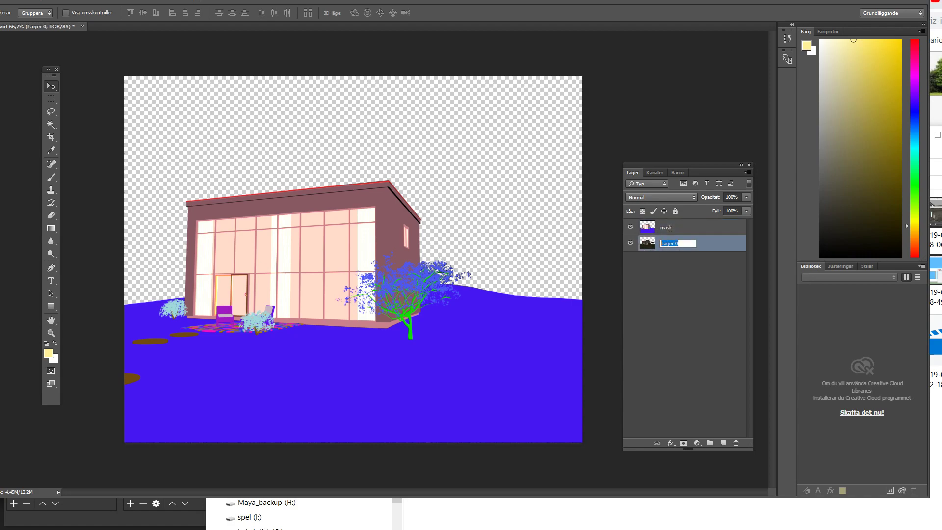
{"action": "type", "text": "bg"}
{"action": "key", "text": "Return"}
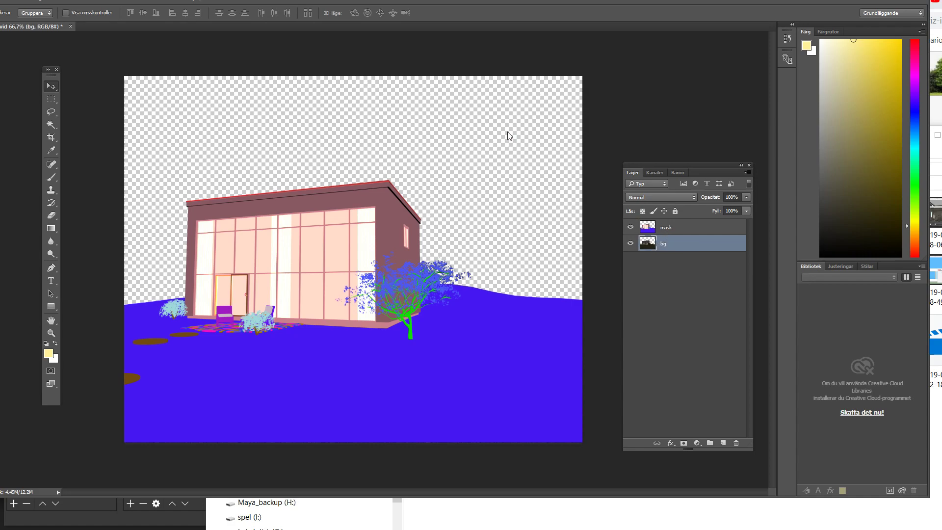
{"action": "key", "text": "ctrl+o"}
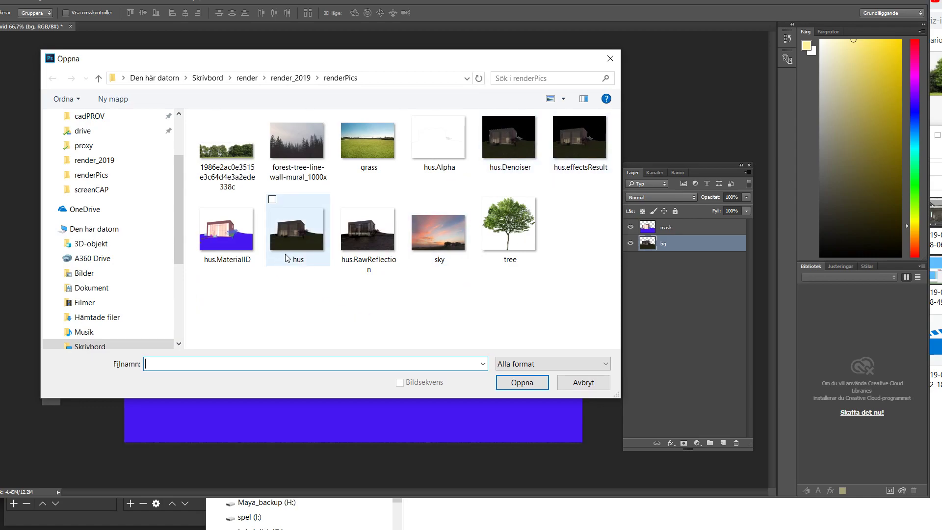
- Paste hus.RawReflection into the composite, align it with the house, and name it 'reflektion'
{"action": "left_click", "coordinate": [367, 235]}
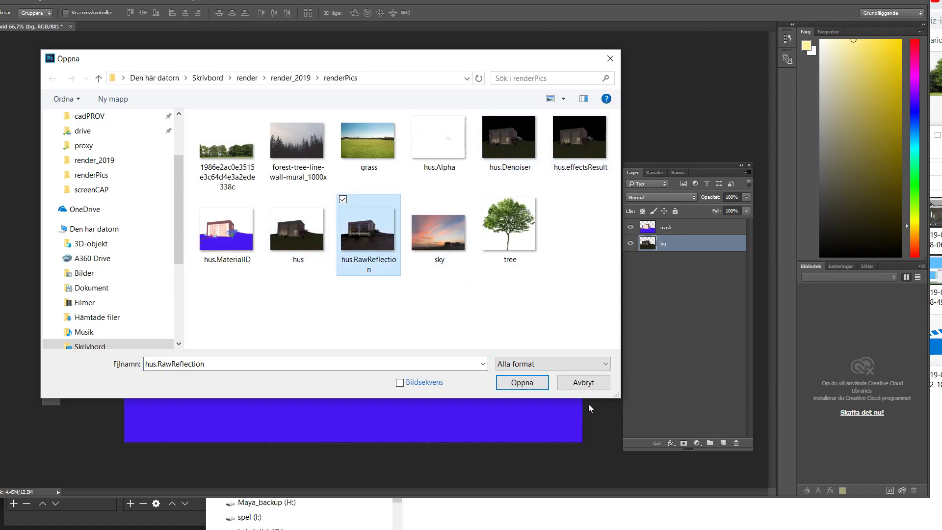
{"action": "left_click", "coordinate": [522, 383]}
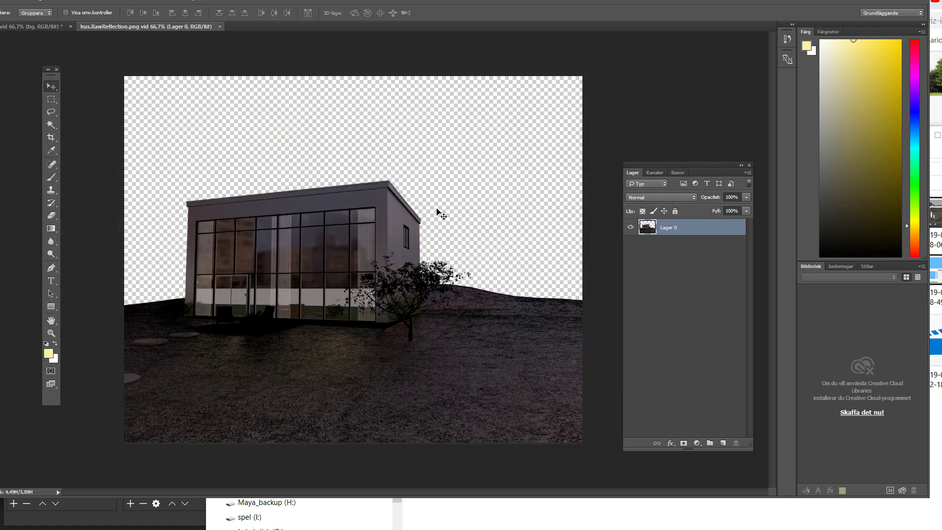
{"action": "key", "text": "ctrl+a"}
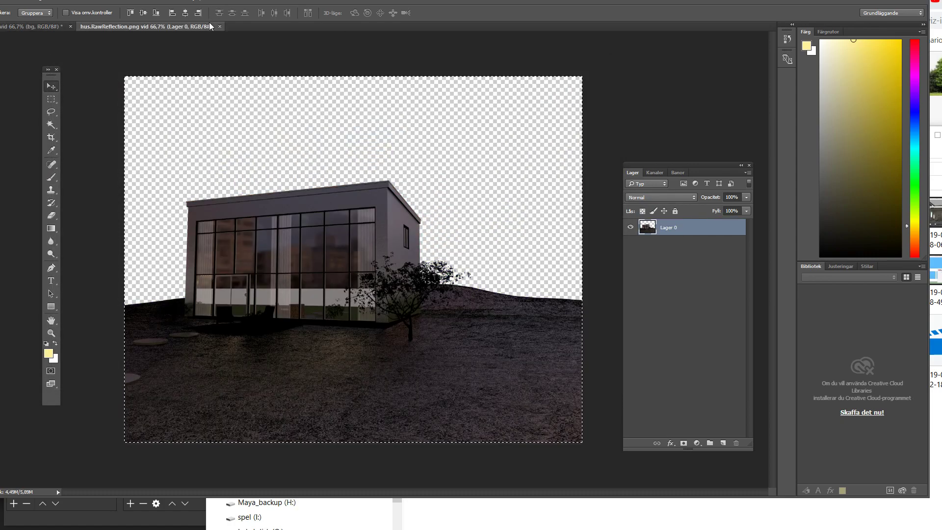
{"action": "left_click", "coordinate": [219, 26]}
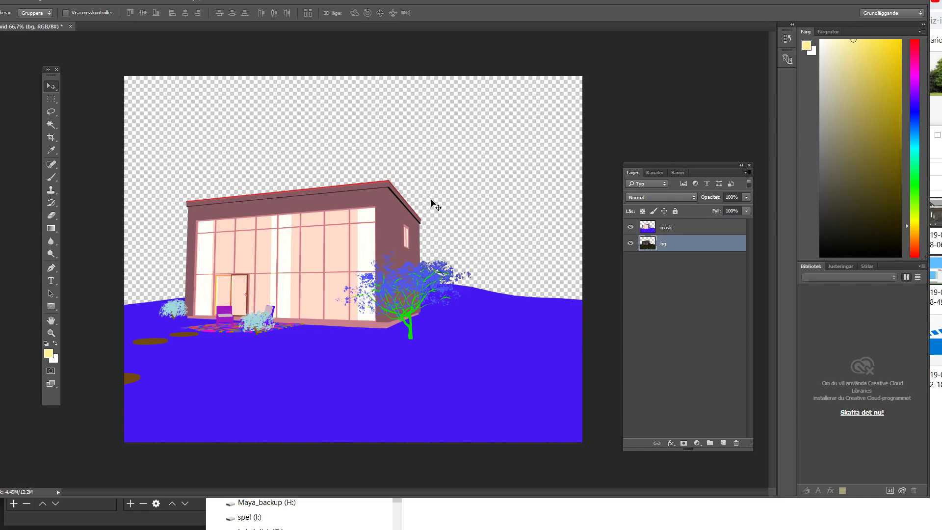
{"action": "key", "text": "ctrl+v"}
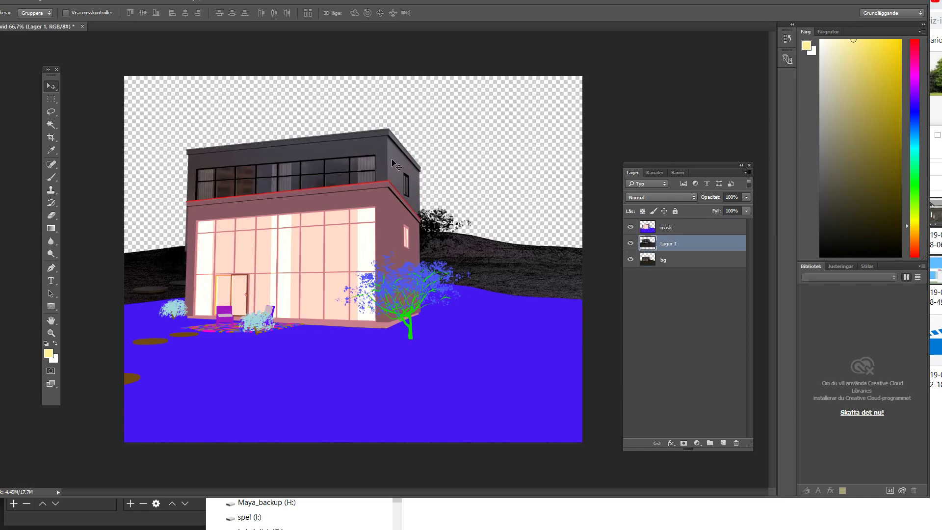
{"action": "mouse_move", "coordinate": [387, 147]}
{"action": "left_mouse_down"}
{"action": "mouse_move", "coordinate": [387, 194]}
{"action": "mouse_move", "coordinate": [392, 183]}
{"action": "left_mouse_up"}
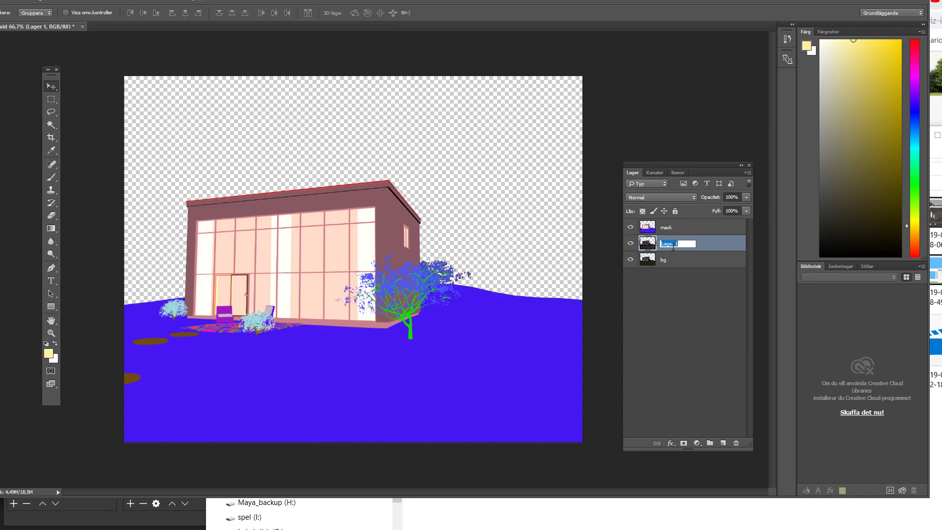
{"action": "type", "text": "reflektion"}
{"action": "key", "text": "Return"}
- Hide mask and reflektion, then add a Kurvor curves layer above bg that brightens it
{"action": "left_click", "coordinate": [630, 228]}
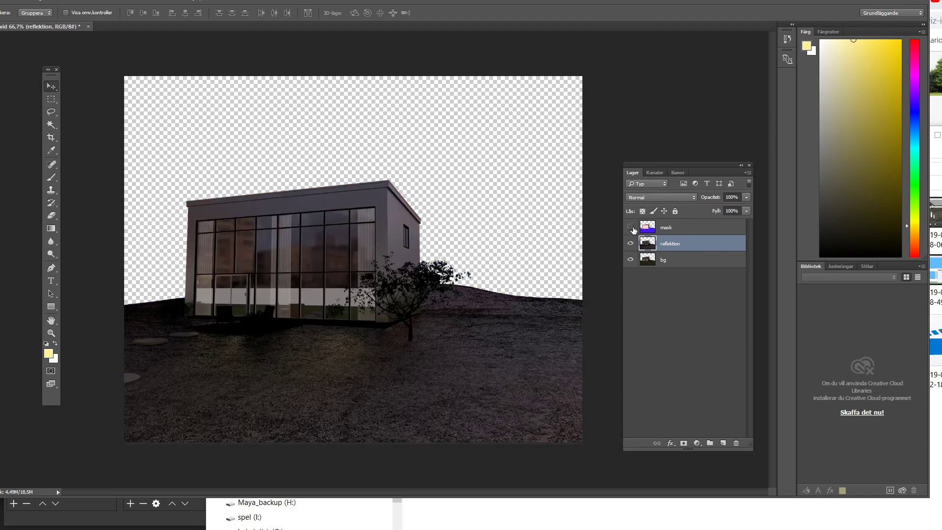
{"action": "left_click", "coordinate": [630, 244]}
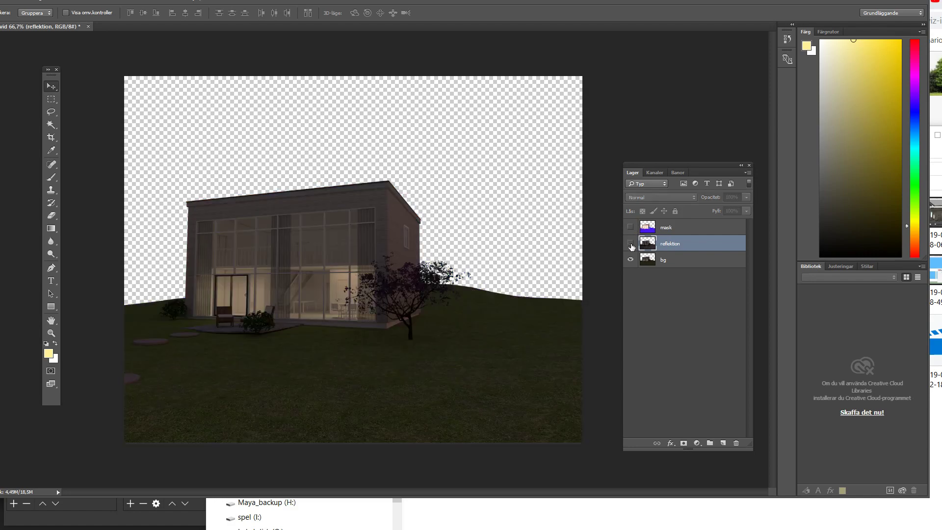
{"action": "left_click", "coordinate": [724, 262]}
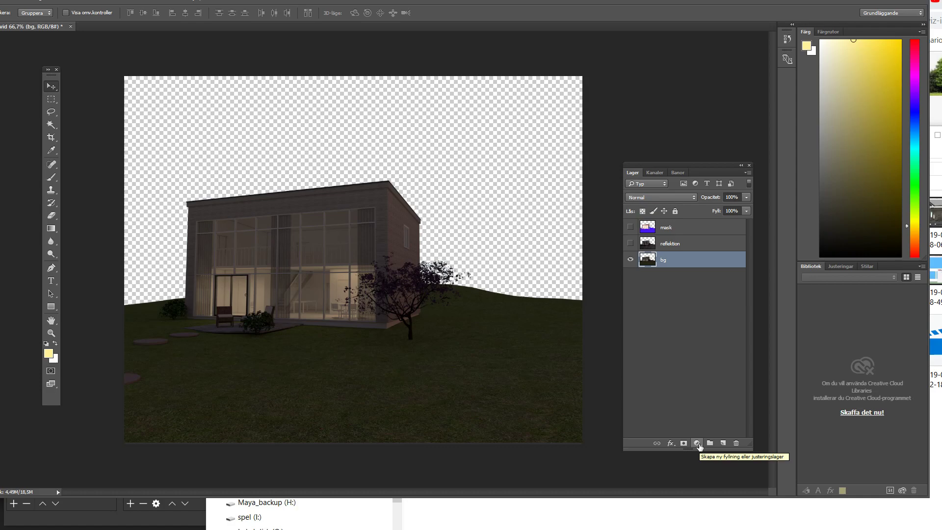
{"action": "left_click", "coordinate": [697, 443]}
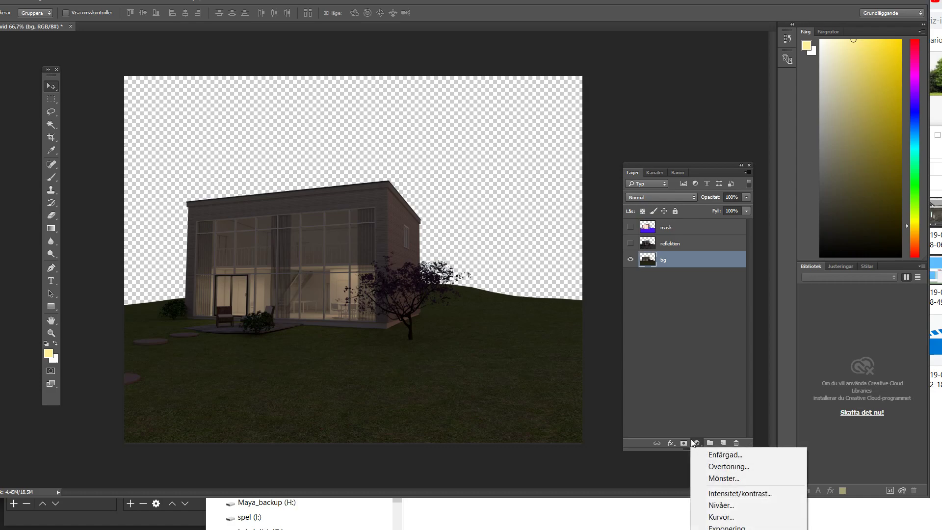
{"action": "left_click", "coordinate": [752, 524]}
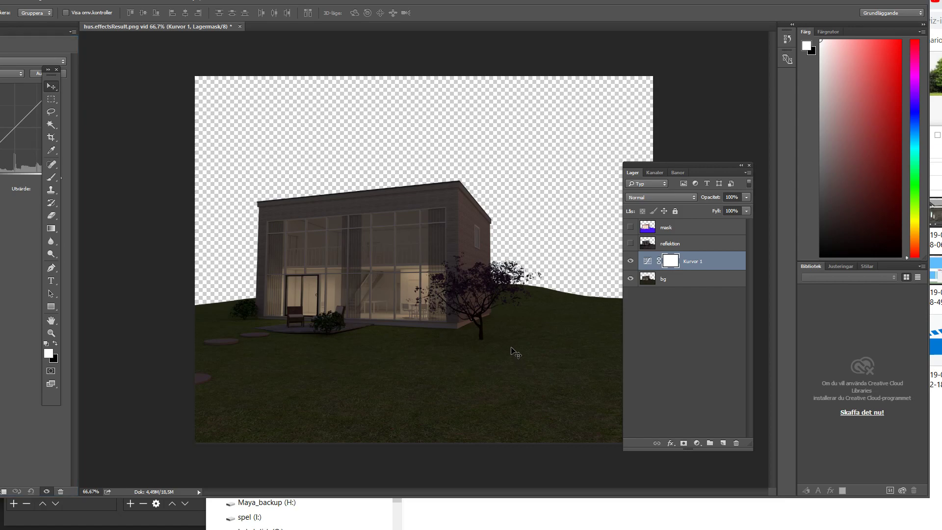
{"action": "mouse_move", "coordinate": [26, 33]}
{"action": "left_mouse_down"}
{"action": "mouse_move", "coordinate": [510, 76]}
{"action": "mouse_move", "coordinate": [571, 72]}
{"action": "left_mouse_up"}
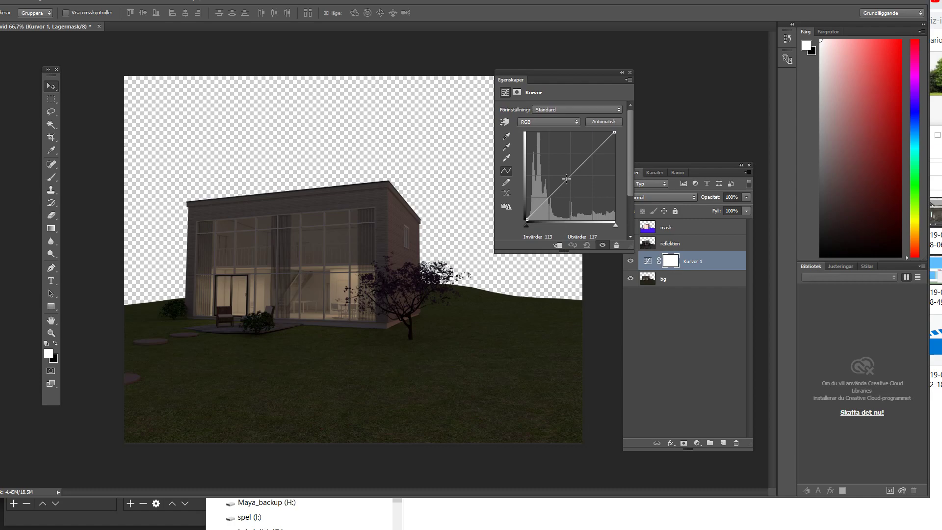
{"action": "mouse_move", "coordinate": [567, 179]}
{"action": "left_mouse_down"}
{"action": "mouse_move", "coordinate": [552, 157]}
{"action": "mouse_move", "coordinate": [559, 152]}
{"action": "left_mouse_up"}
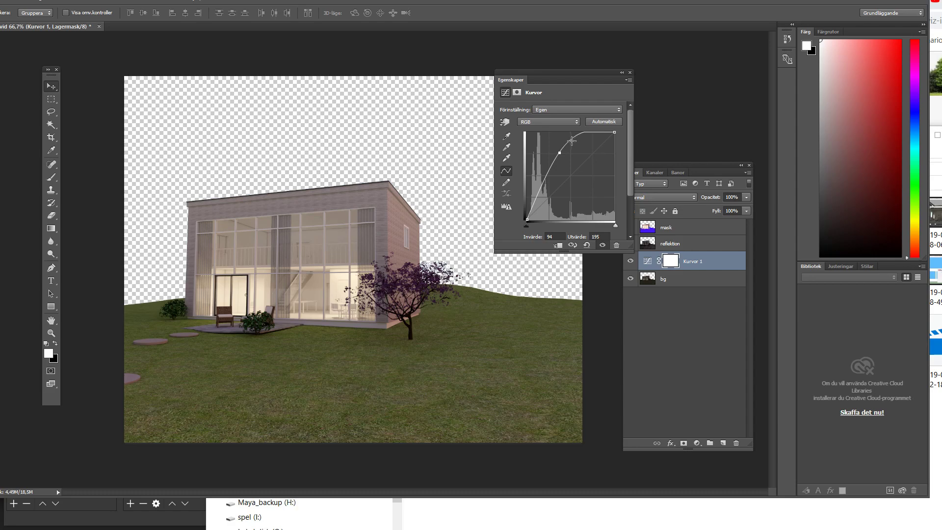
{"action": "left_click_drag", "start_coordinate": [559, 154], "coordinate": [561, 173]}
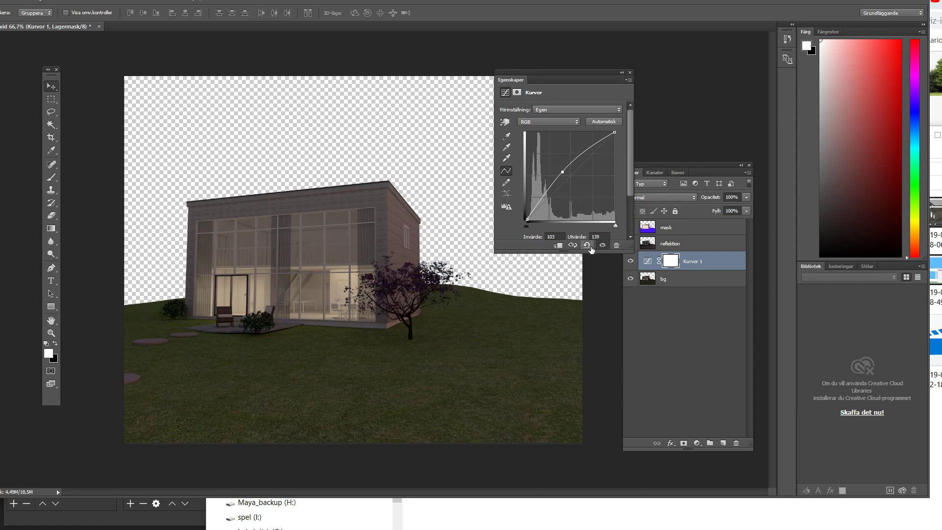
- Reopen the Kurvor 1 settings and clip the curves adjustment to the bg layer only
{"action": "left_click", "coordinate": [675, 324]}
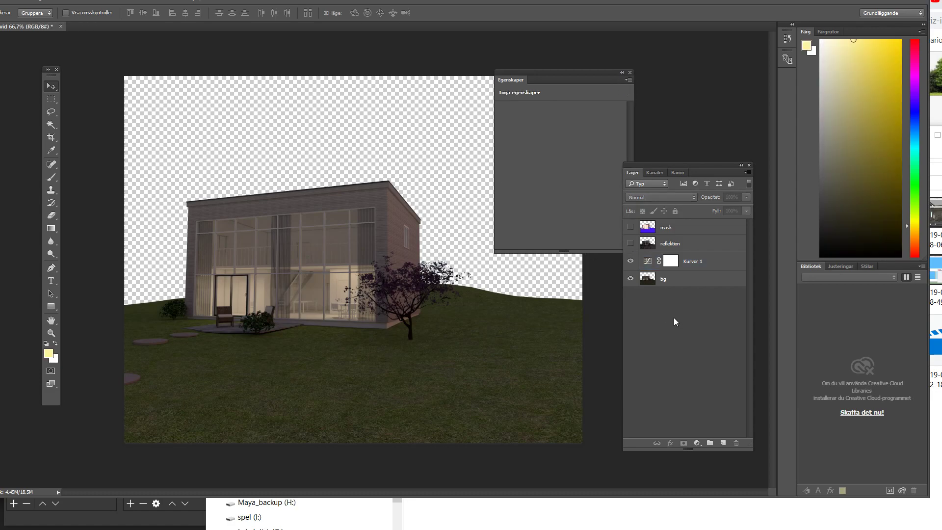
{"action": "left_click", "coordinate": [630, 73]}
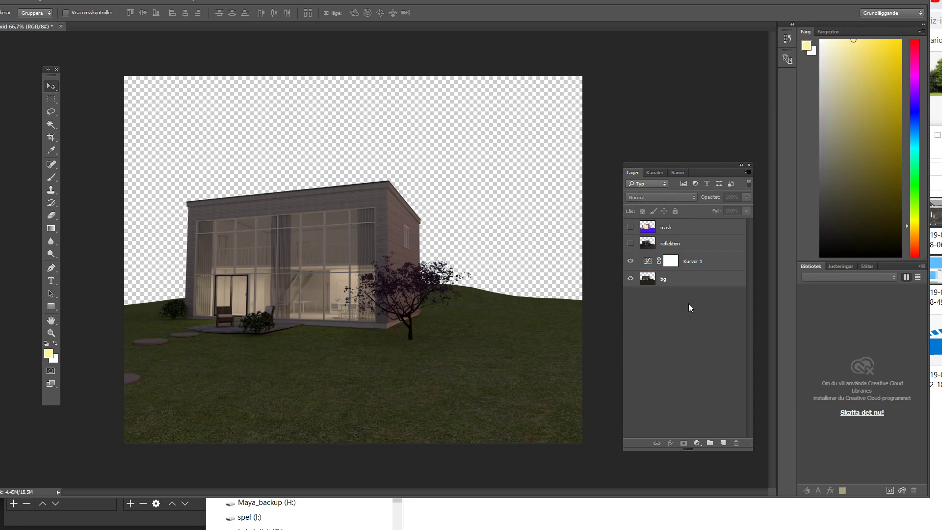
{"action": "left_click", "coordinate": [696, 261]}
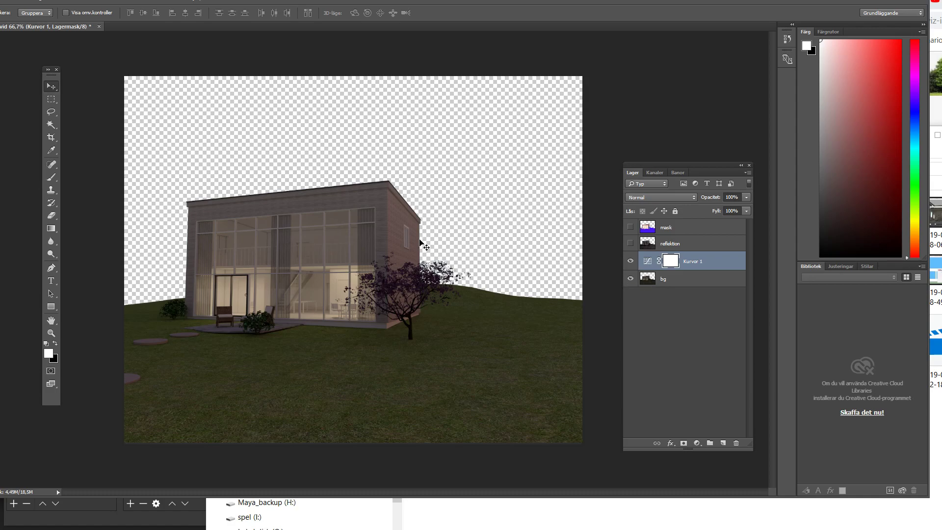
{"action": "left_click", "coordinate": [649, 262]}
{"action": "double_click", "coordinate": [648, 264]}
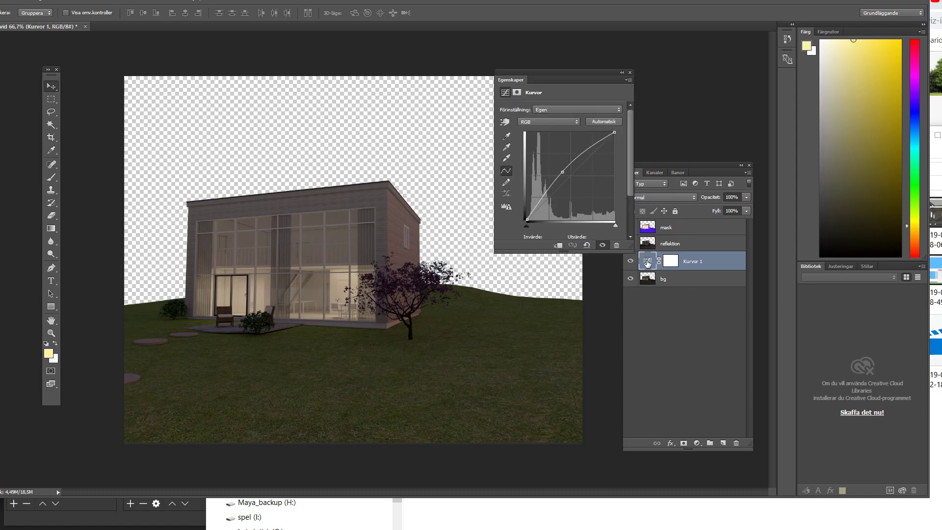
{"action": "left_click", "coordinate": [559, 245]}
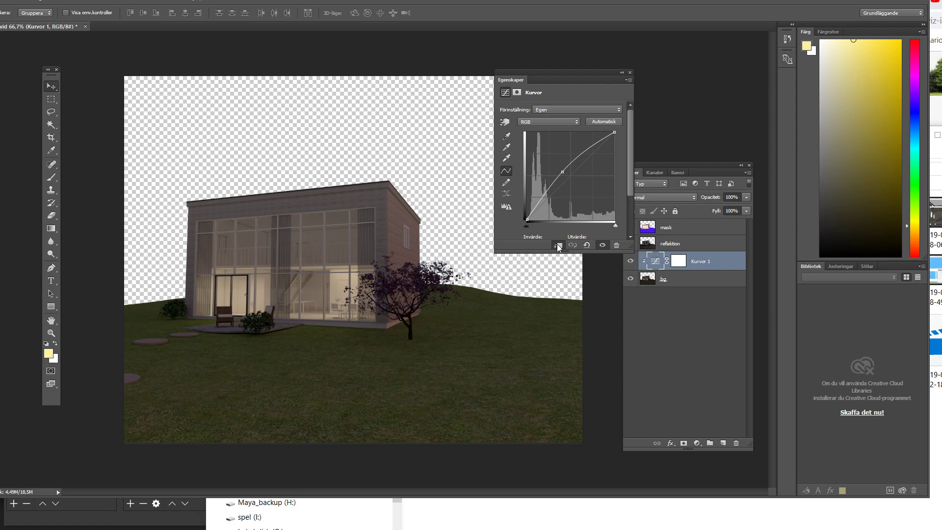
{"action": "left_click", "coordinate": [621, 72]}
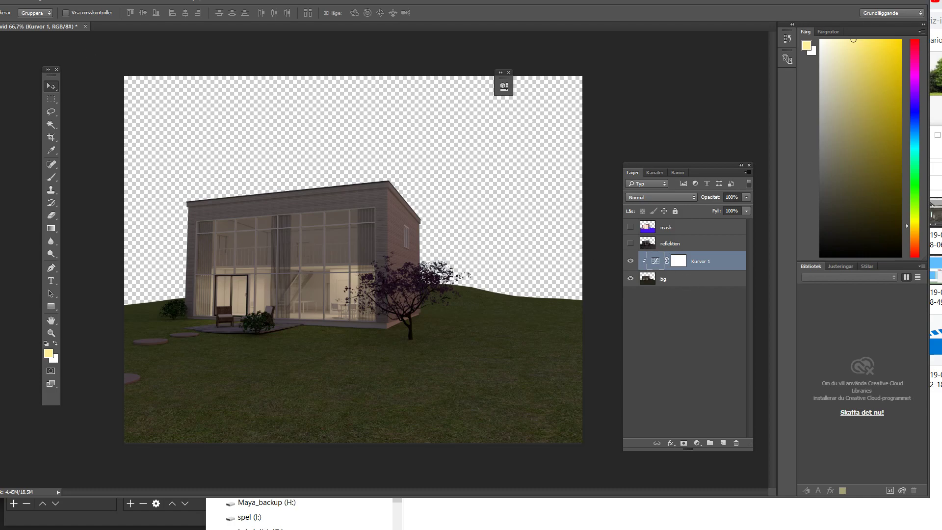
- Open the sunset sky.jpg image
{"action": "left_click", "coordinate": [8, 0]}
{"action": "left_click", "coordinate": [30, 20]}
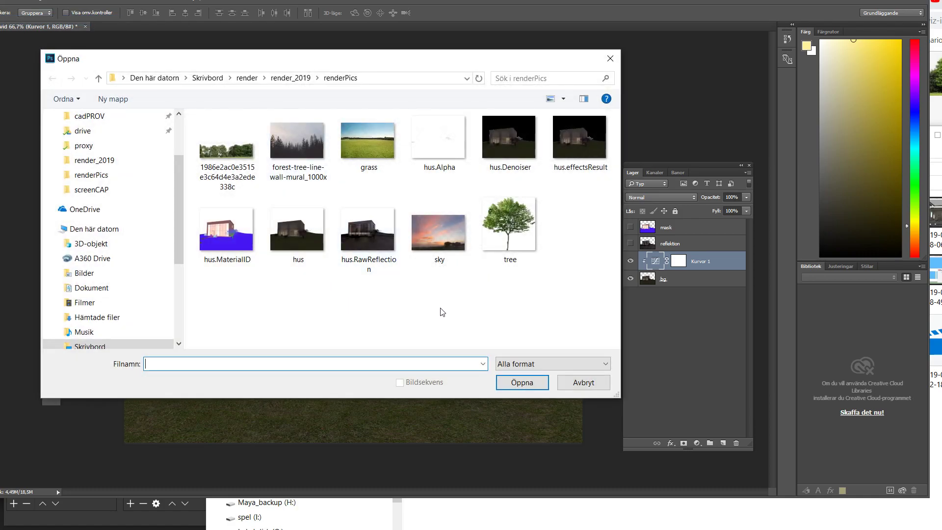
{"action": "left_click", "coordinate": [432, 228]}
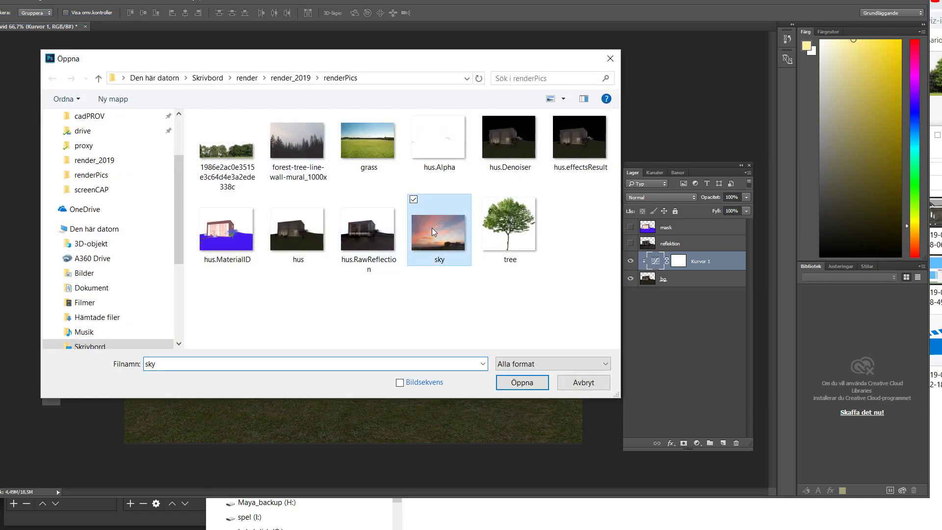
{"action": "left_click", "coordinate": [526, 382]}
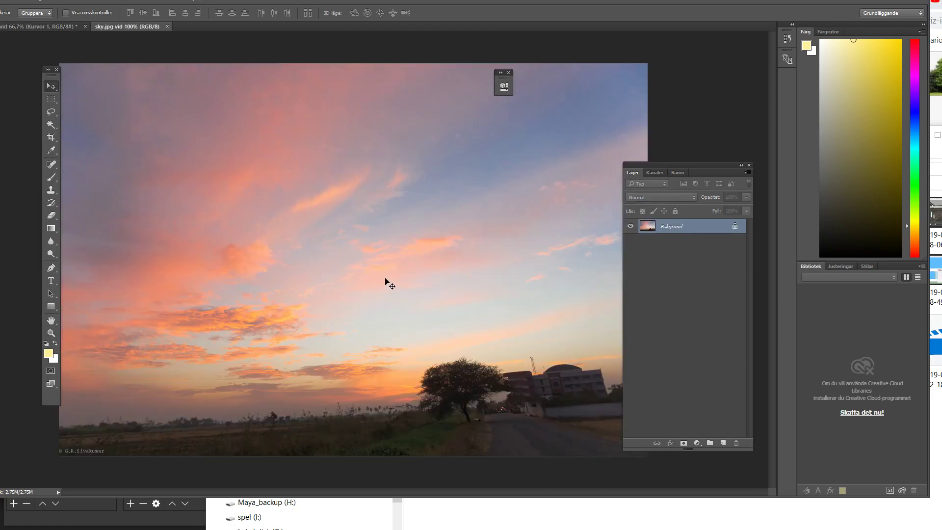
- Paste the sky into the house file, move it below bg, and align its top edge
{"action": "key", "text": "ctrl+a"}
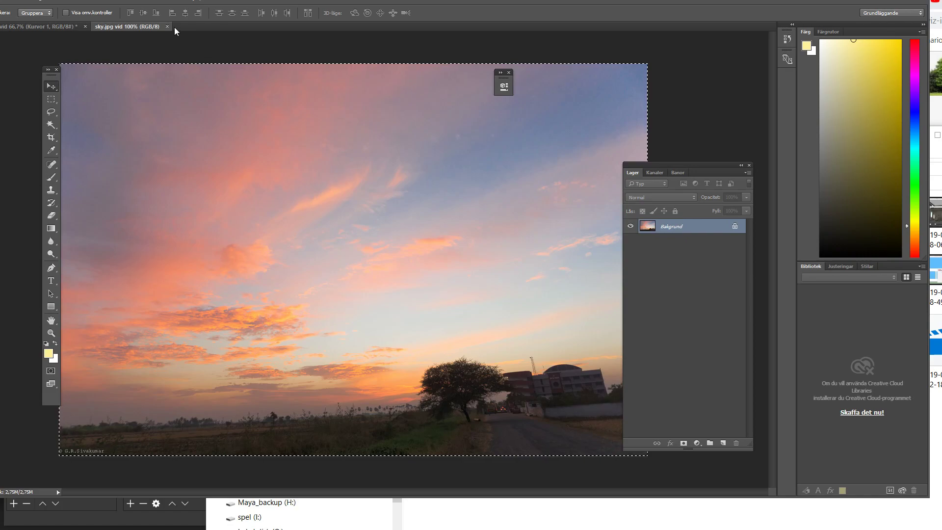
{"action": "left_click", "coordinate": [167, 27]}
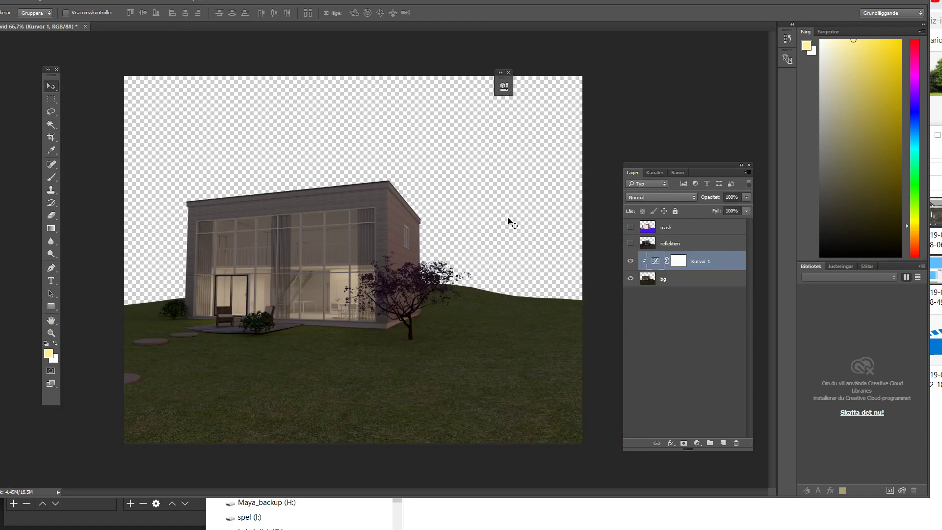
{"action": "key", "text": "ctrl+v"}
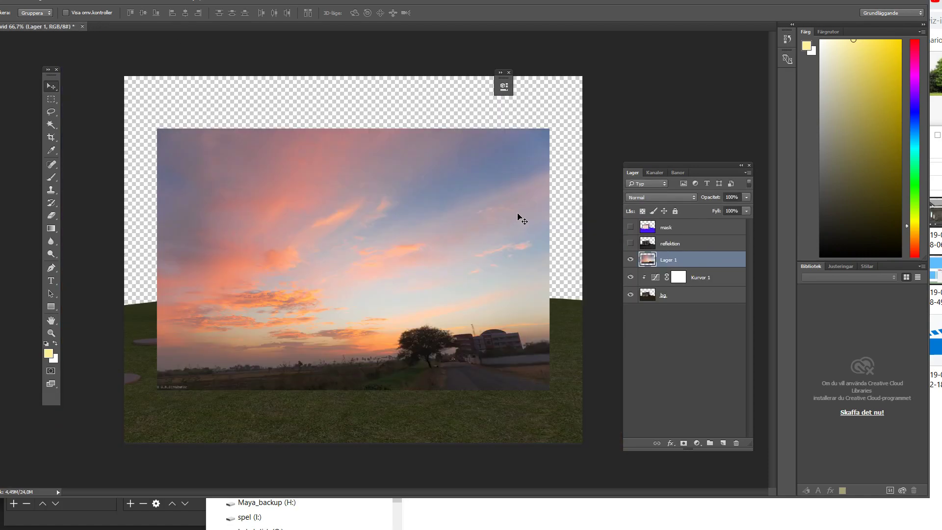
{"action": "left_click_drag", "start_coordinate": [704, 259], "coordinate": [700, 324]}
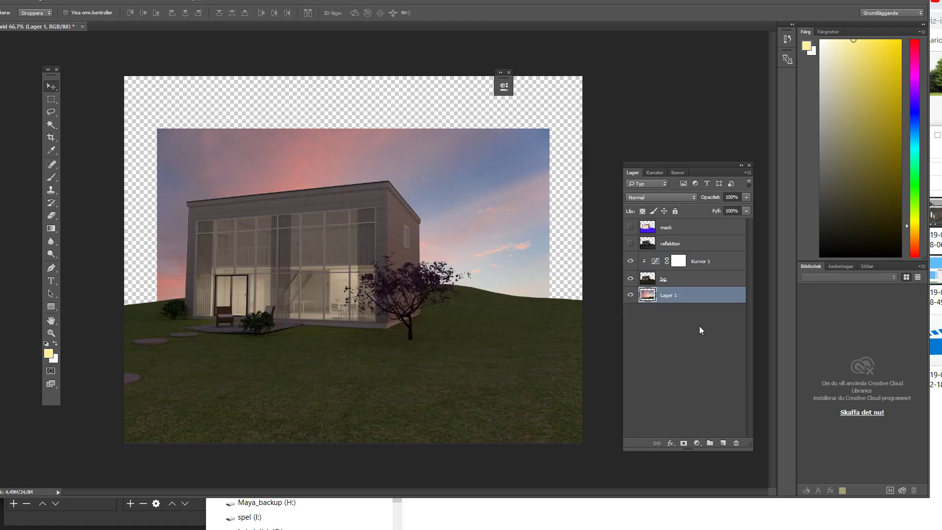
{"action": "mouse_move", "coordinate": [525, 187]}
{"action": "left_mouse_down"}
{"action": "mouse_move", "coordinate": [482, 113]}
{"action": "mouse_move", "coordinate": [500, 162]}
{"action": "mouse_move", "coordinate": [526, 180]}
{"action": "mouse_move", "coordinate": [528, 169]}
{"action": "mouse_move", "coordinate": [471, 147]}
{"action": "mouse_move", "coordinate": [531, 160]}
{"action": "mouse_move", "coordinate": [519, 193]}
{"action": "mouse_move", "coordinate": [522, 169]}
{"action": "mouse_move", "coordinate": [532, 174]}
{"action": "left_mouse_up"}
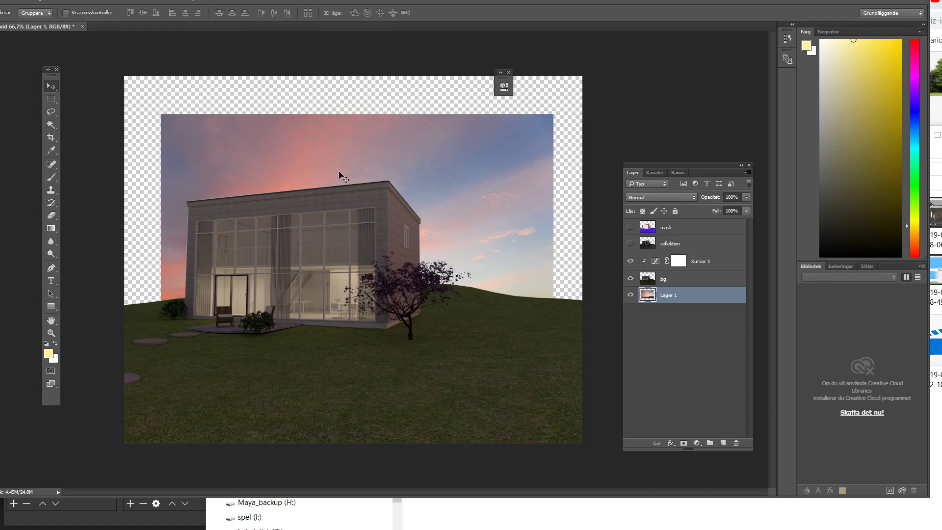
- Add 15 percent relative canvas height anchored at the bottom, then move the sky up into it
{"action": "left_click", "coordinate": [22, 3]}
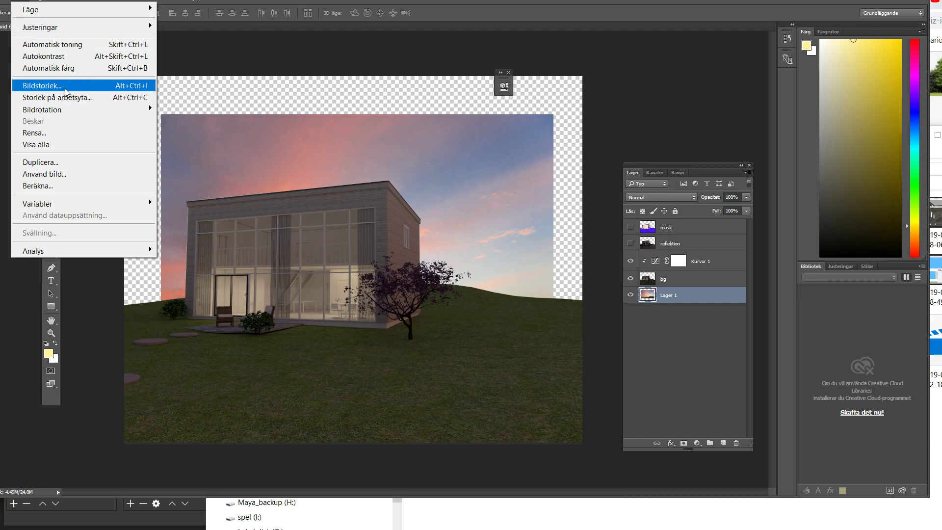
{"action": "left_click", "coordinate": [100, 98]}
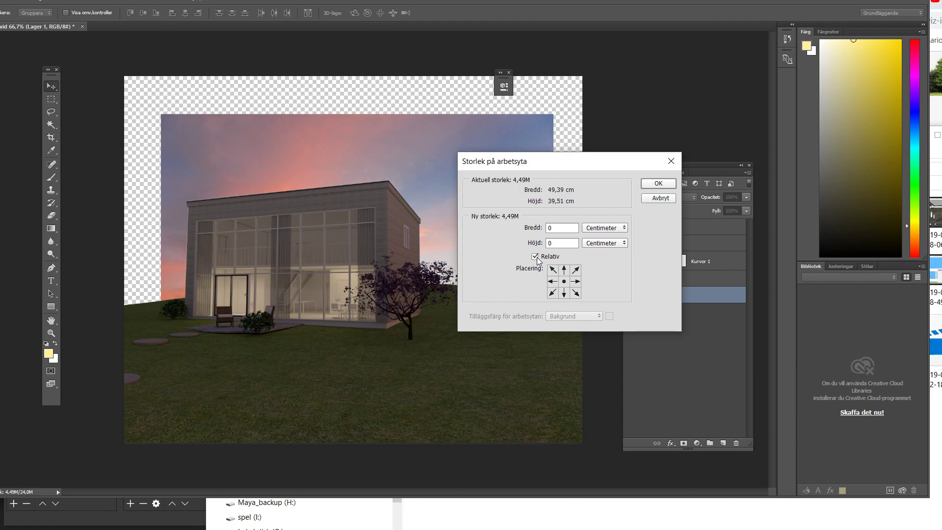
{"action": "left_click", "coordinate": [564, 293]}
{"action": "key", "text": "Tab"}
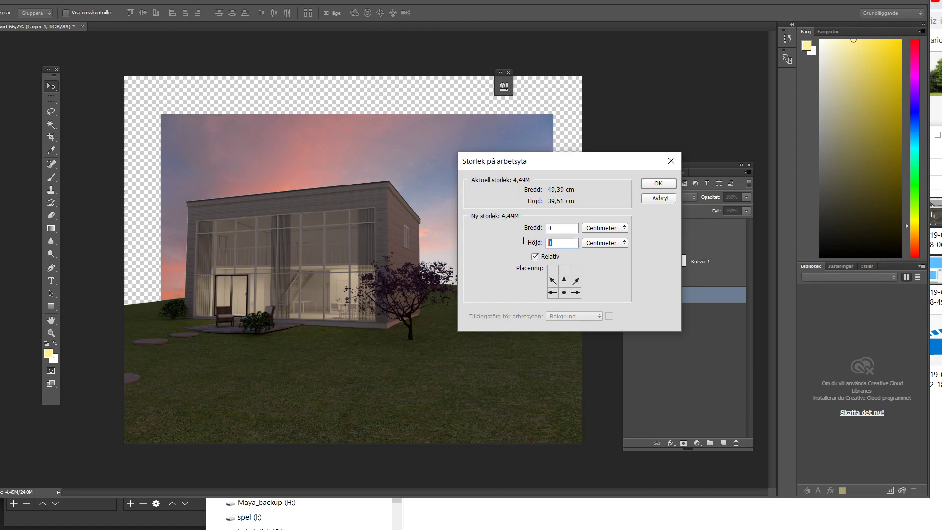
{"action": "left_click", "coordinate": [607, 248]}
{"action": "left_click", "coordinate": [604, 240]}
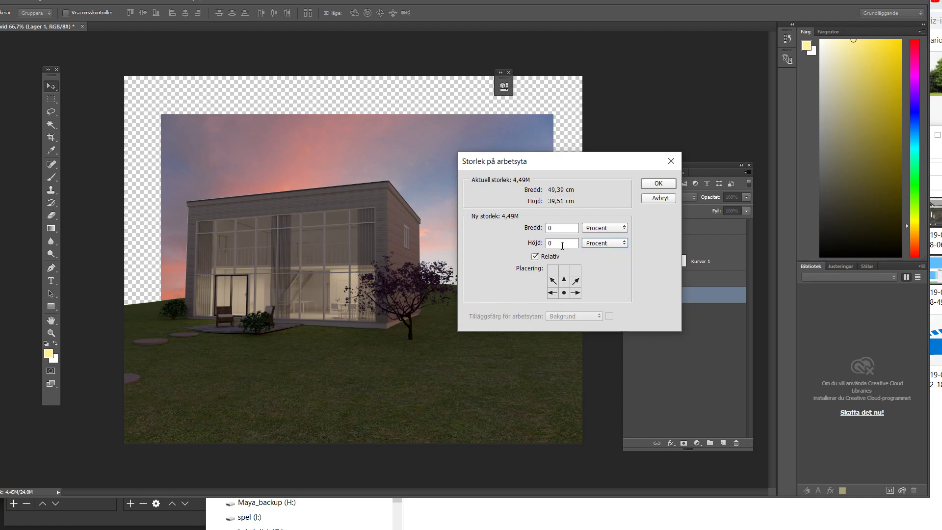
{"action": "type", "text": "15"}
{"action": "left_click", "coordinate": [657, 184]}
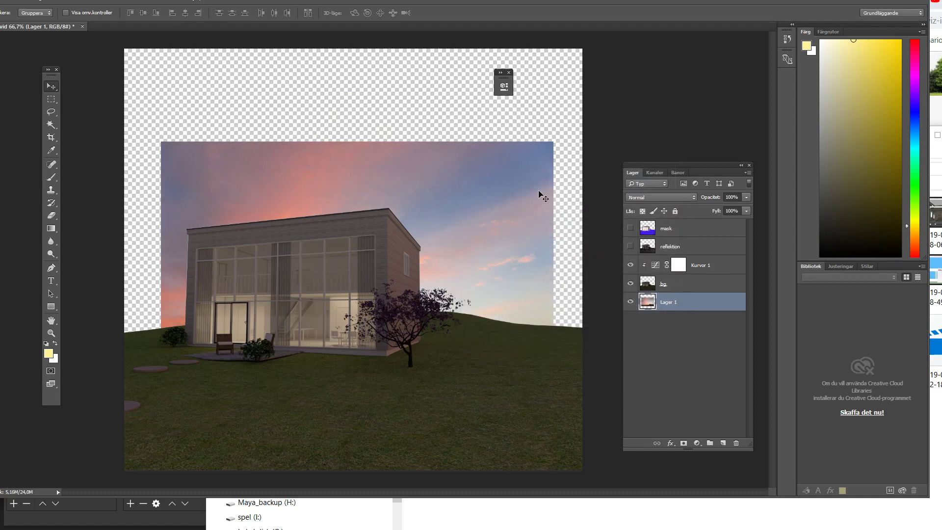
{"action": "mouse_move", "coordinate": [510, 212]}
{"action": "left_mouse_down"}
{"action": "mouse_move", "coordinate": [472, 138]}
{"action": "mouse_move", "coordinate": [478, 173]}
{"action": "left_mouse_up"}
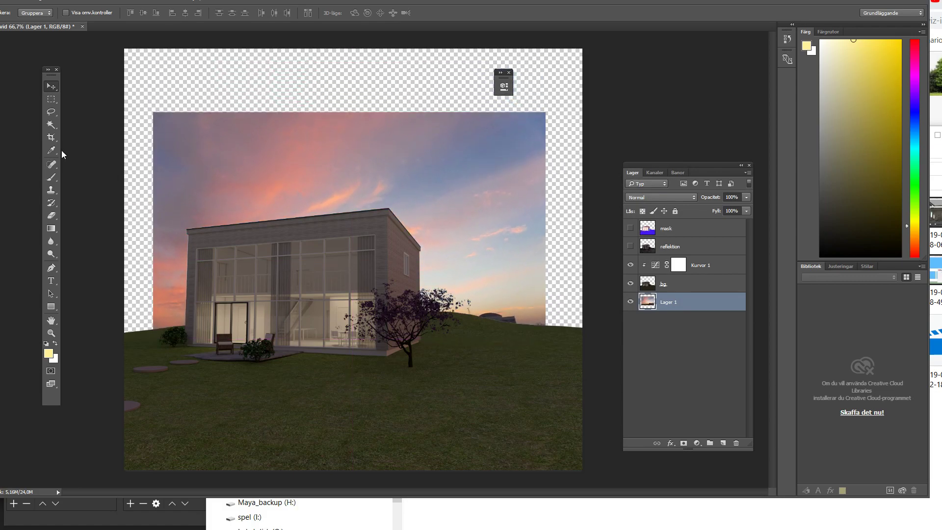
- Crop the bottom lawn strip off the canvas by raising the crop's lower edge
{"action": "left_click", "coordinate": [51, 138]}
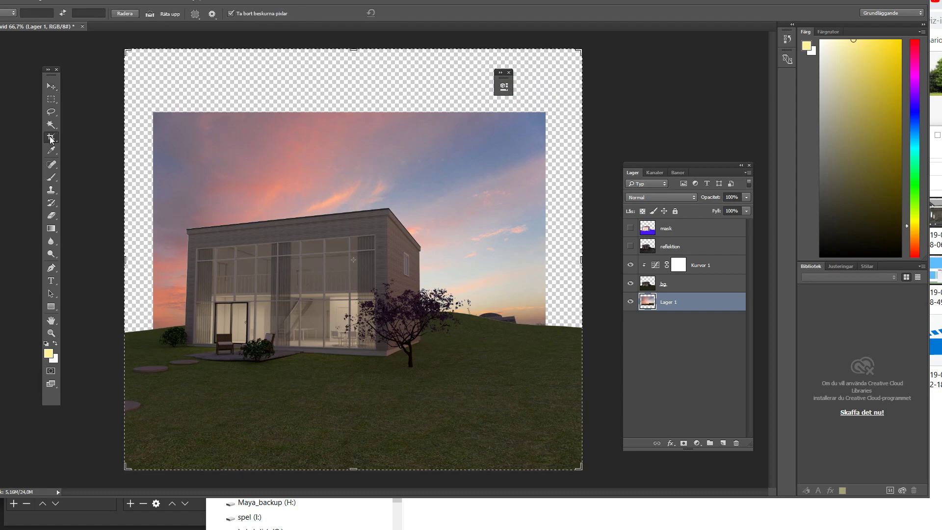
{"action": "left_click_drag", "start_coordinate": [355, 473], "coordinate": [356, 436]}
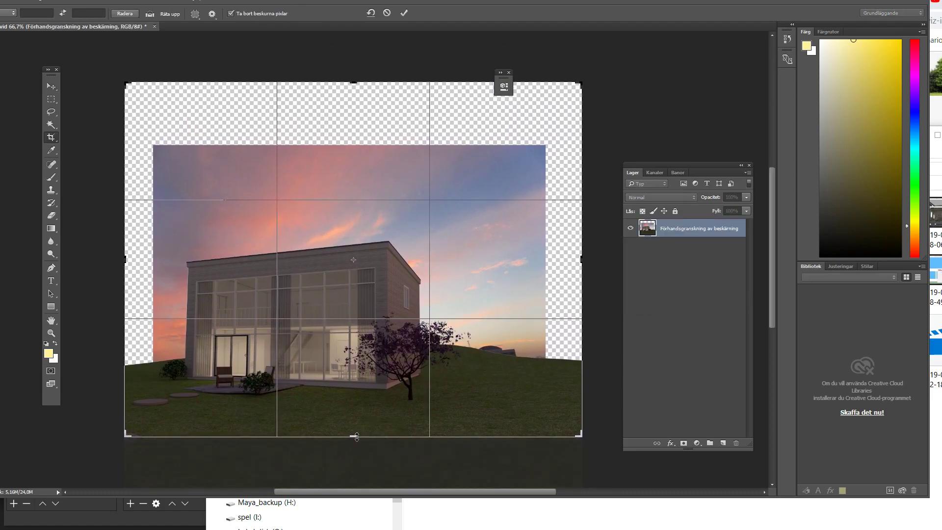
{"action": "key", "text": "Return"}
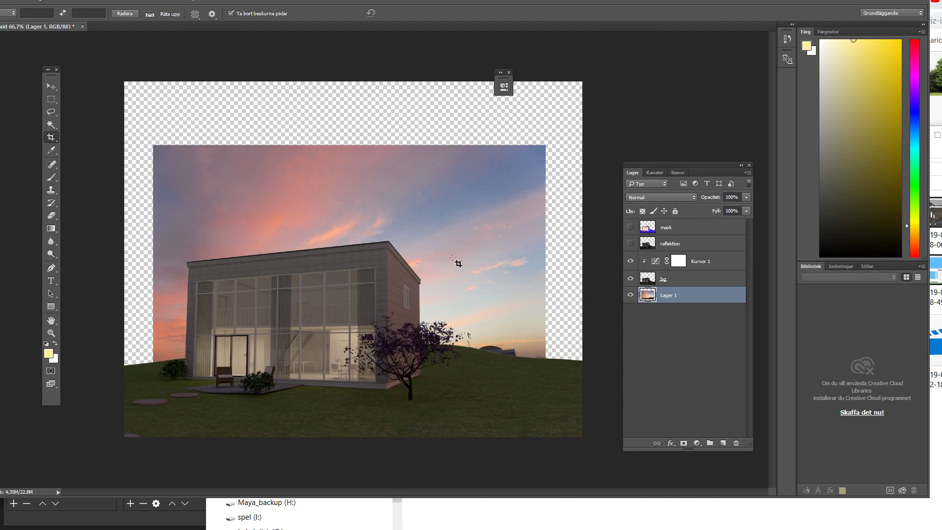
- Shift the sky layer up-left and scale it to about 119% so it covers the canvas
{"action": "left_click", "coordinate": [630, 295]}
{"action": "left_click", "coordinate": [49, 86]}
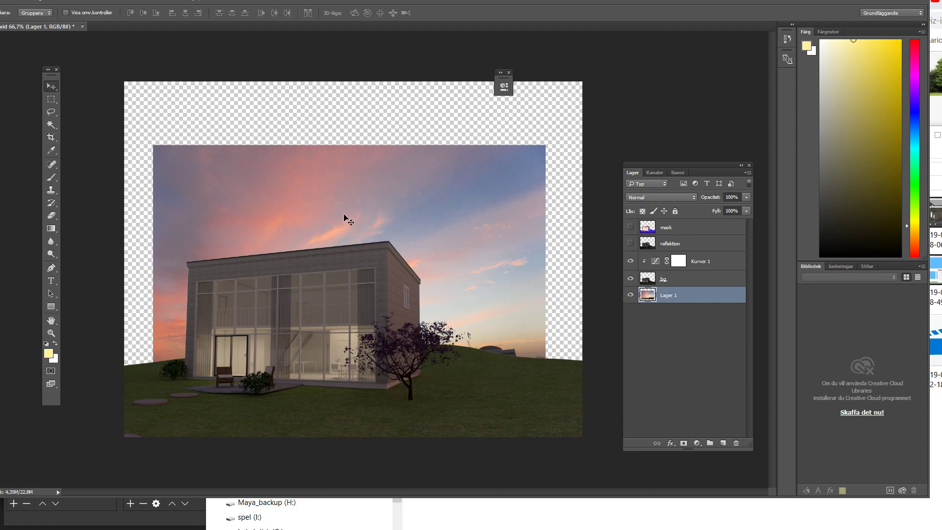
{"action": "left_click_drag", "start_coordinate": [342, 207], "coordinate": [312, 147]}
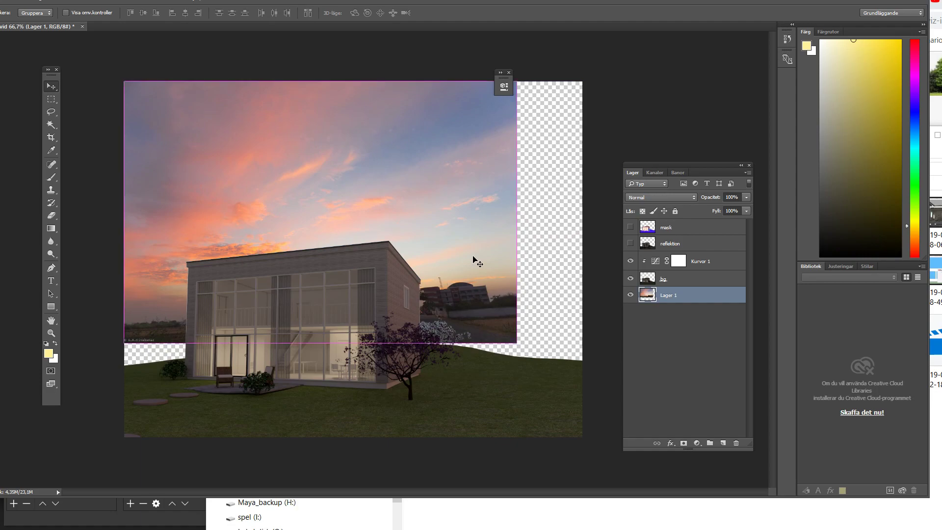
{"action": "key", "text": "ctrl+t"}
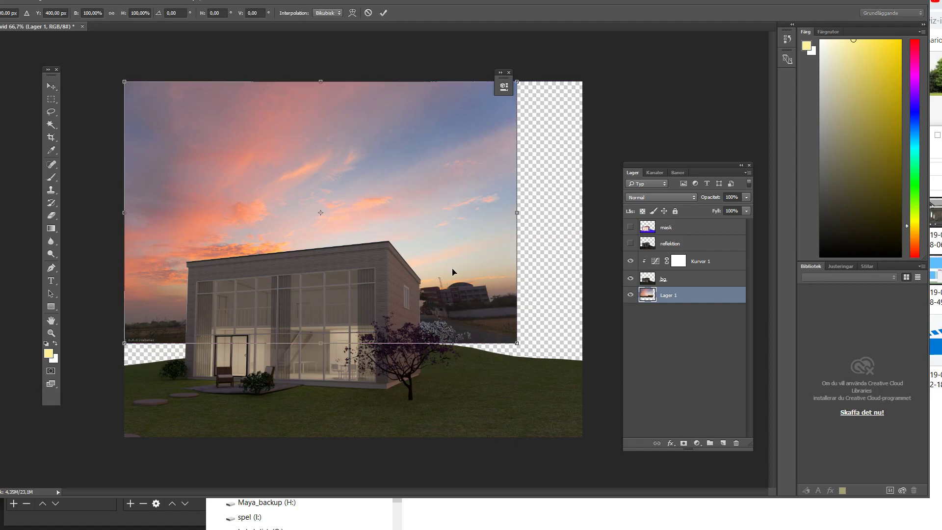
{"action": "left_click_drag", "start_coordinate": [514, 339], "coordinate": [582, 380]}
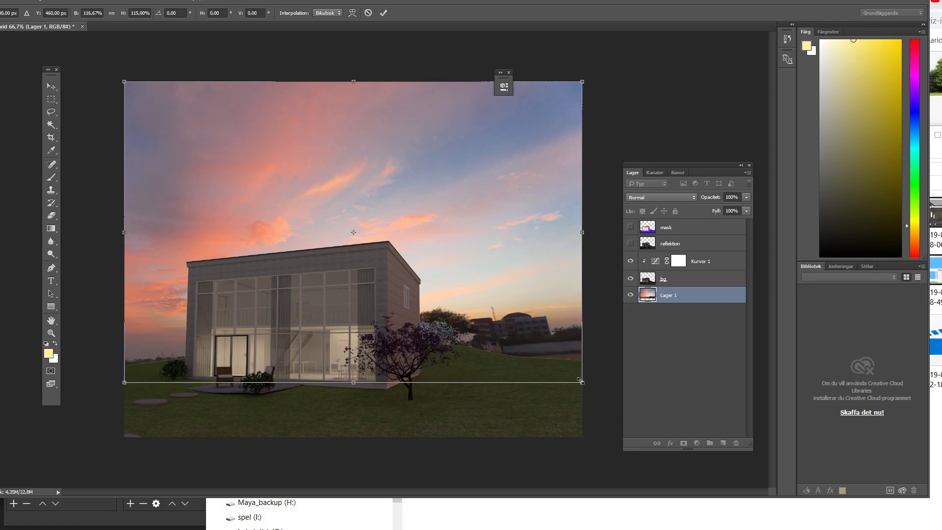
{"action": "left_click_drag", "start_coordinate": [580, 380], "coordinate": [589, 389]}
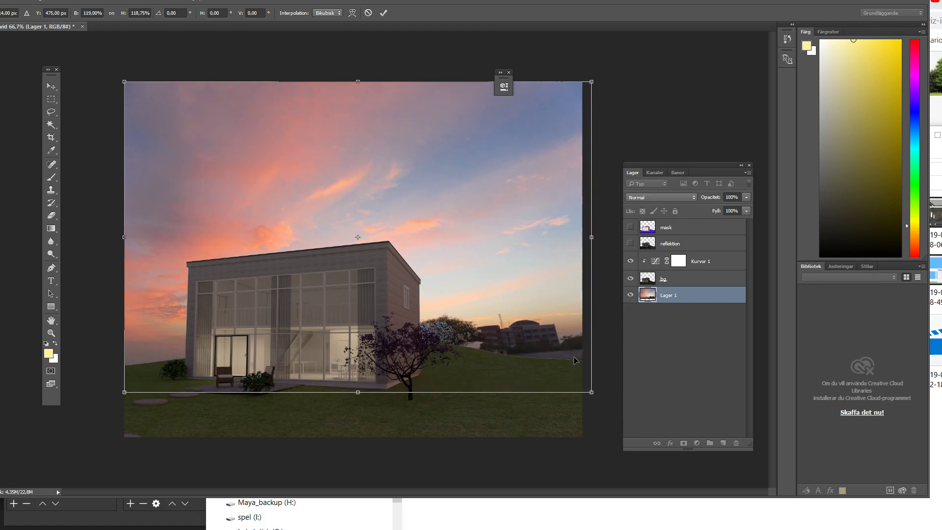
{"action": "key", "text": "Return"}
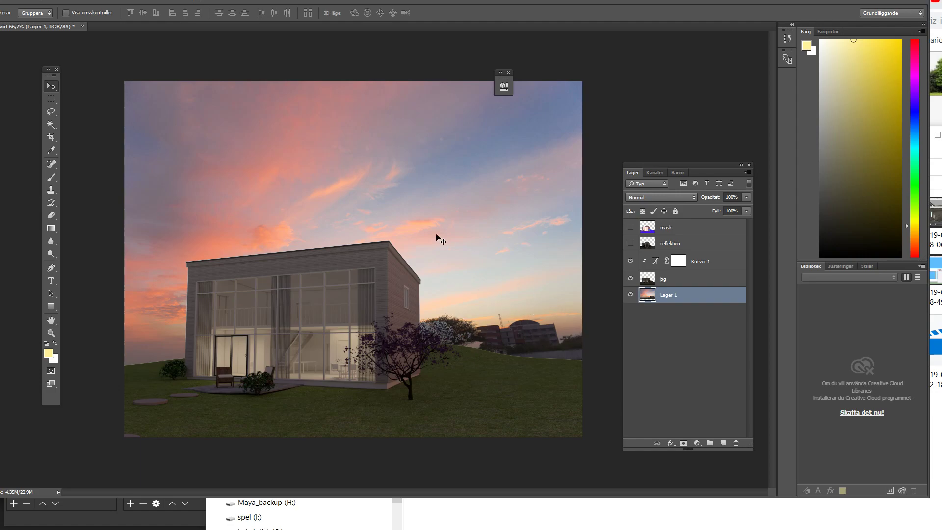
- Open the tree-line cutout image
{"action": "key", "text": "alt+f"}
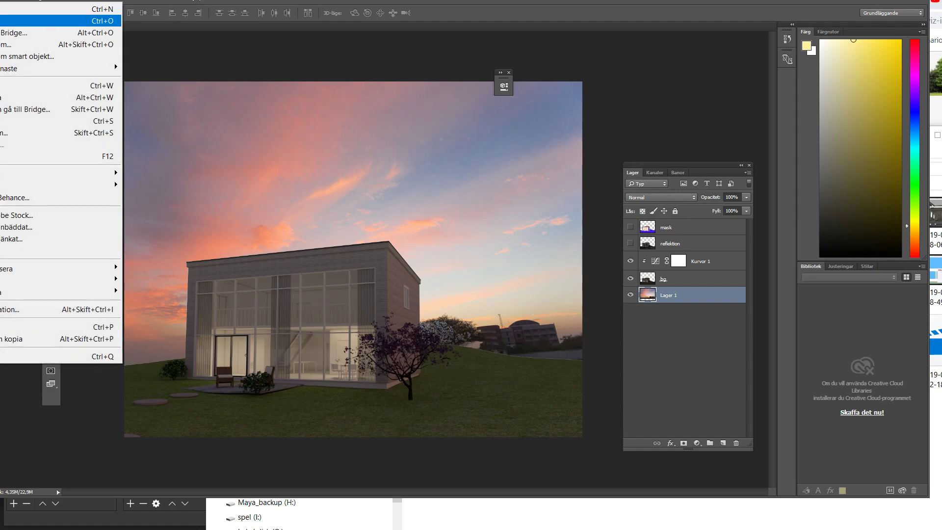
{"action": "key", "text": "Return"}
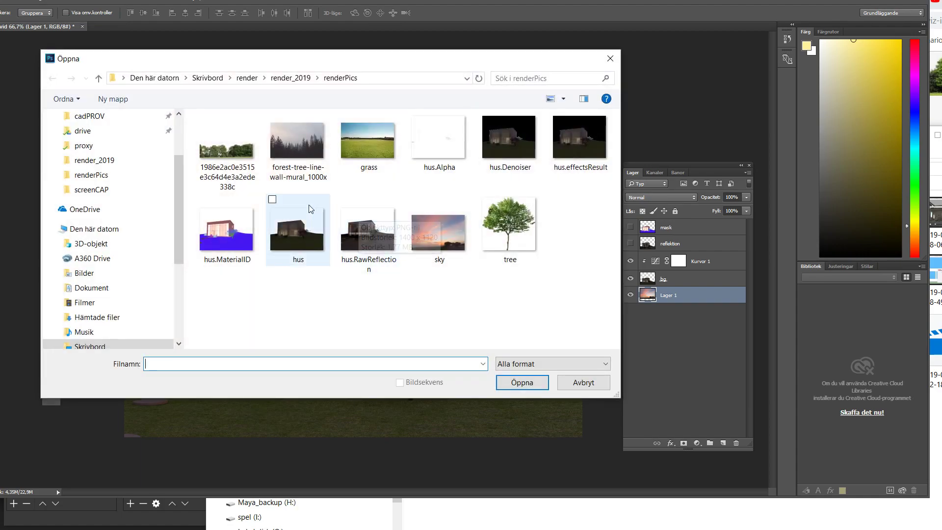
{"action": "left_click", "coordinate": [226, 146]}
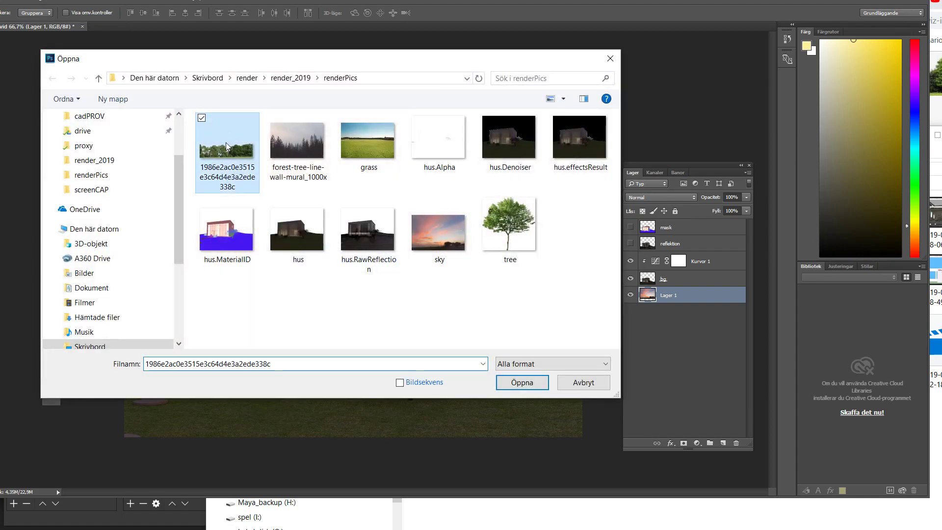
{"action": "left_click", "coordinate": [521, 383]}
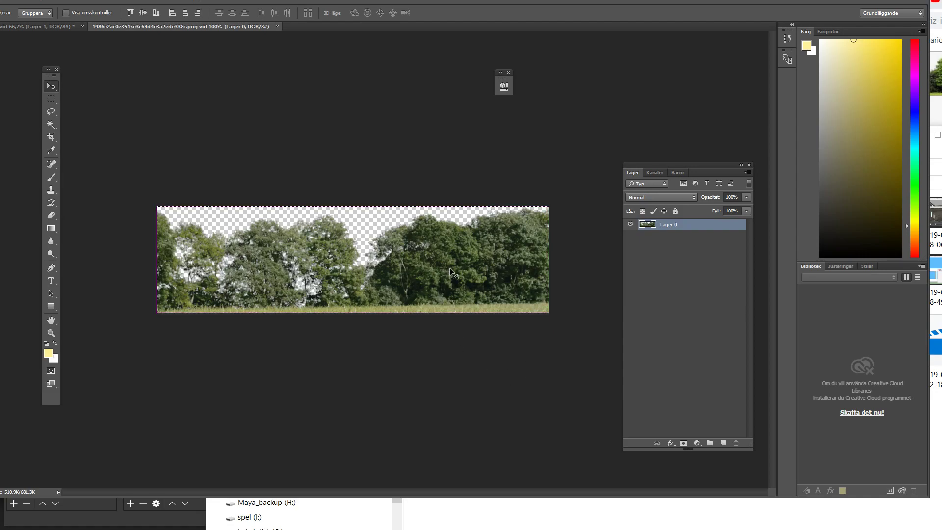
- Copy the whole tree line into the house render and move it onto the right horizon
{"action": "key", "text": "ctrl+a"}
{"action": "key", "text": "ctrl+c"}
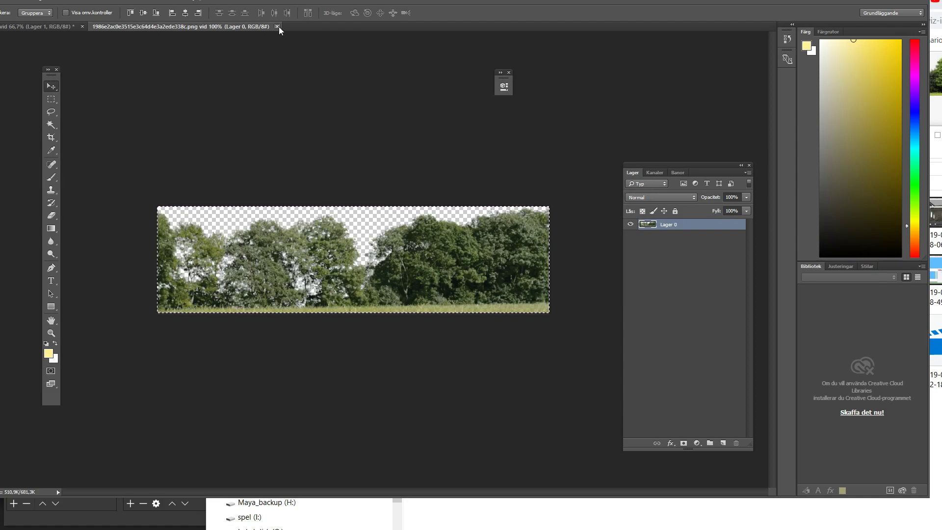
{"action": "left_click", "coordinate": [277, 26]}
{"action": "key", "text": "ctrl+v"}
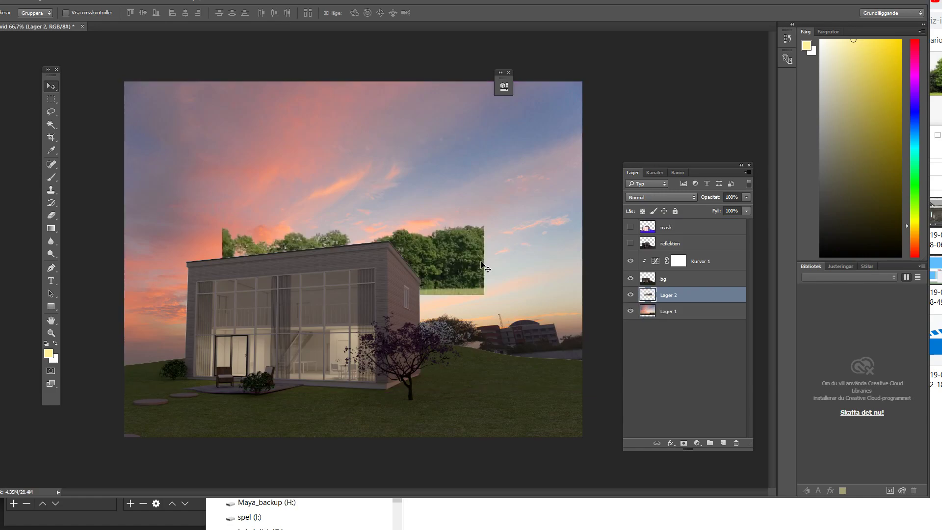
{"action": "mouse_move", "coordinate": [480, 268]}
{"action": "left_mouse_down"}
{"action": "mouse_move", "coordinate": [499, 296]}
{"action": "mouse_move", "coordinate": [588, 344]}
{"action": "left_mouse_up"}
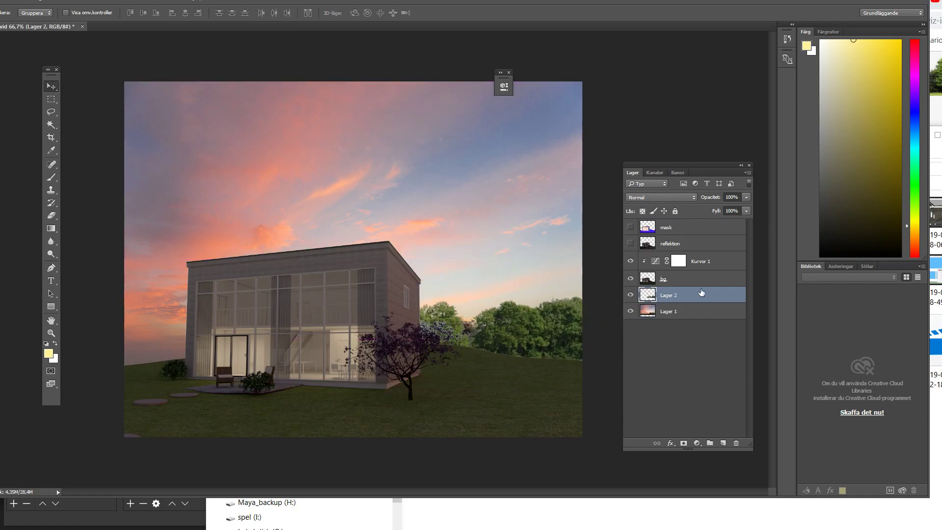
{"action": "mouse_move", "coordinate": [699, 279]}
{"action": "left_mouse_down"}
{"action": "mouse_move", "coordinate": [695, 245]}
{"action": "mouse_move", "coordinate": [712, 314]}
{"action": "left_mouse_up"}
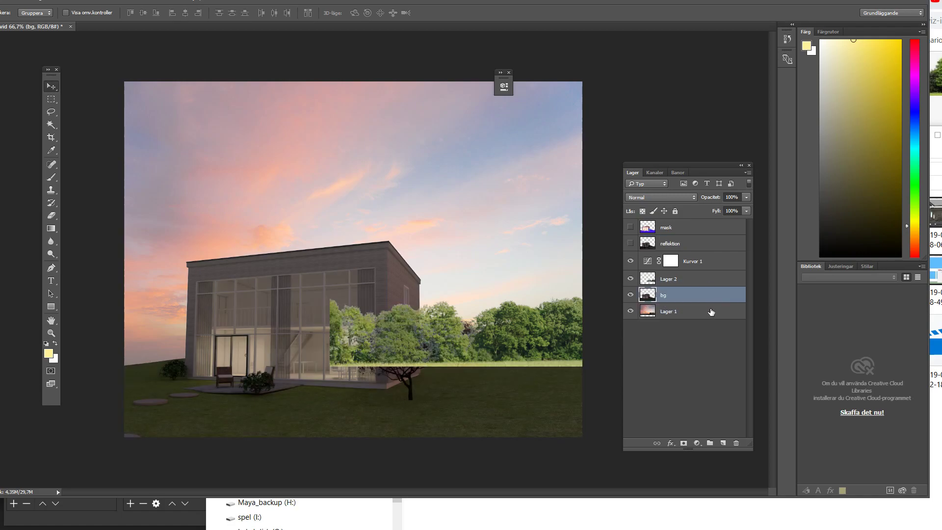
- Move the Lager 2 tree layer below bg so the trees sit behind the house
{"action": "left_click", "coordinate": [702, 260]}
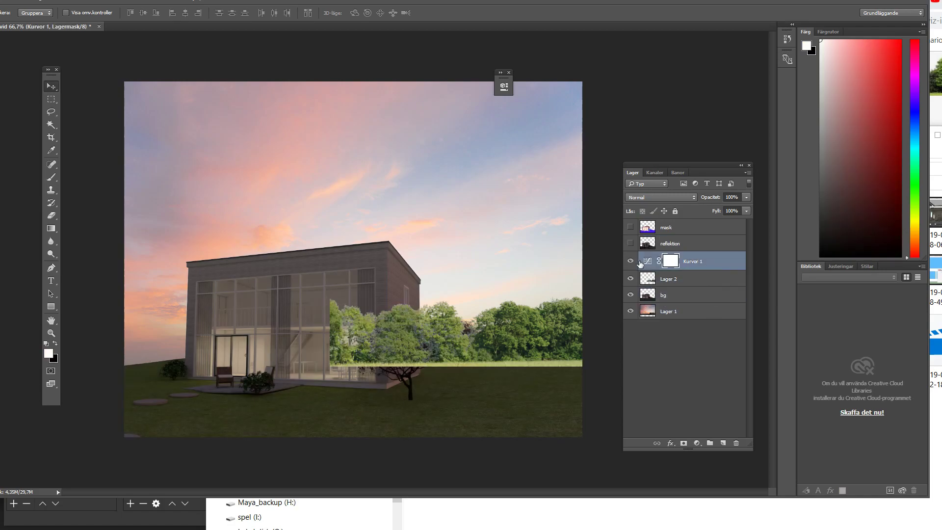
{"action": "left_click", "coordinate": [647, 265]}
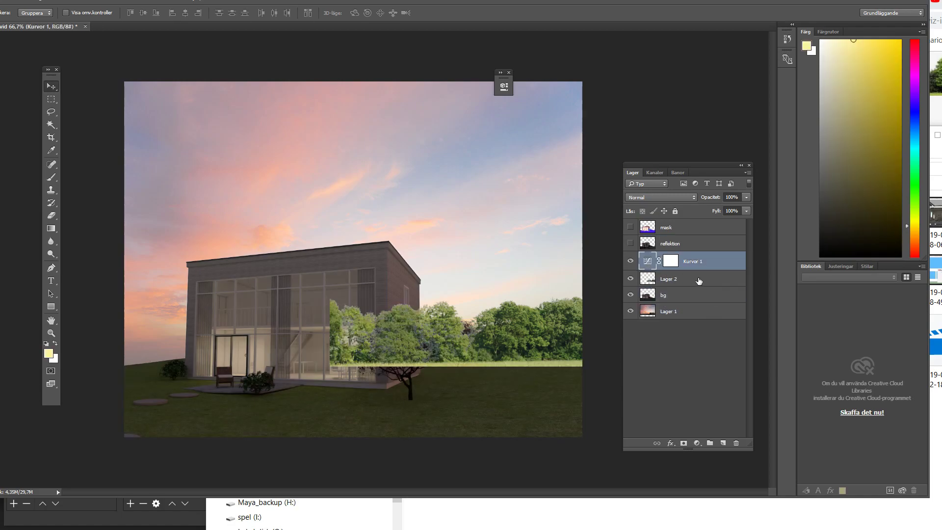
{"action": "mouse_move", "coordinate": [699, 280]}
{"action": "left_mouse_down"}
{"action": "mouse_move", "coordinate": [690, 299]}
{"action": "mouse_move", "coordinate": [694, 251]}
{"action": "mouse_move", "coordinate": [707, 304]}
{"action": "left_mouse_up"}
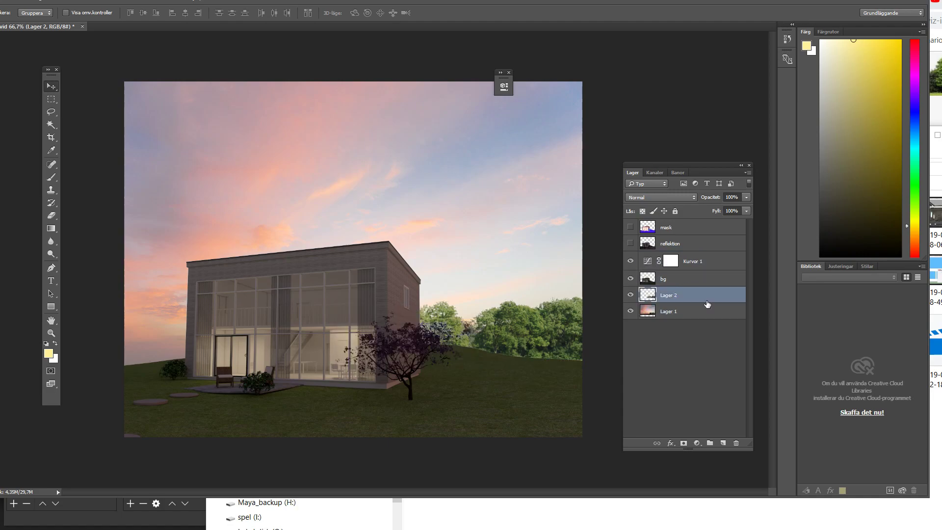
{"action": "left_click", "coordinate": [700, 277]}
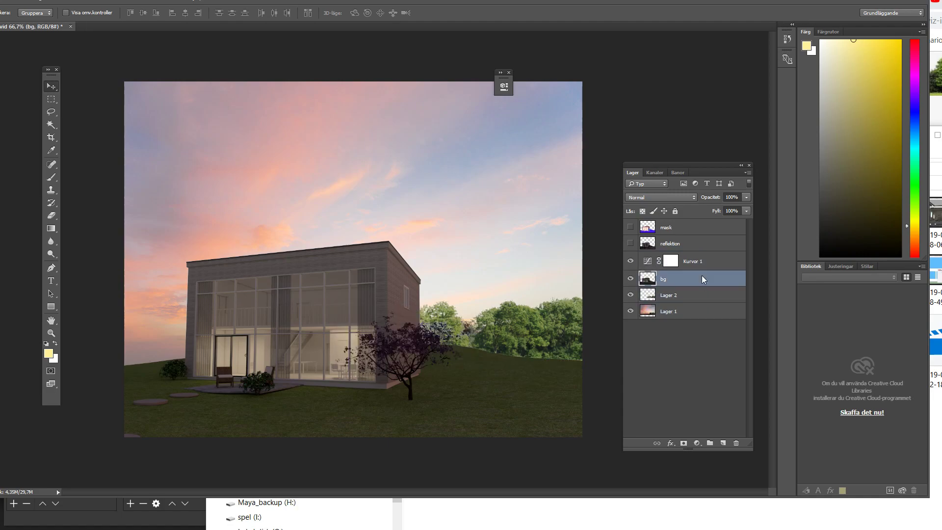
{"action": "left_click", "coordinate": [630, 261]}
- Clip the Kurvor 1 curves adjustment to the bg layer and compare it on and off
{"action": "double_click", "coordinate": [647, 261]}
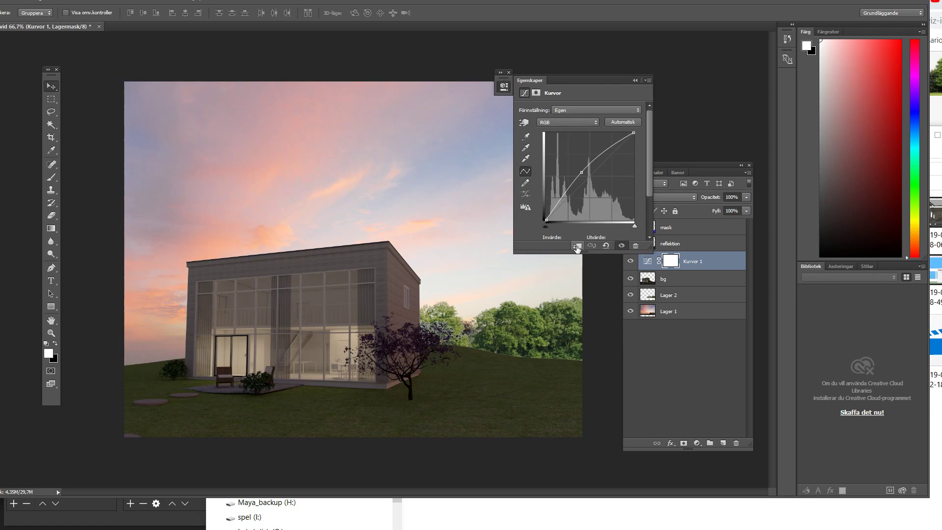
{"action": "left_click", "coordinate": [577, 245]}
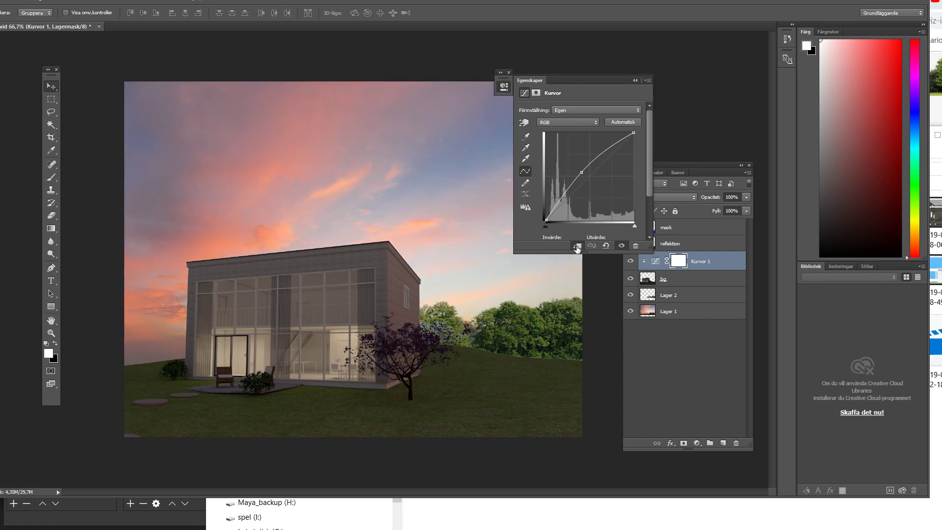
{"action": "left_click", "coordinate": [646, 81]}
{"action": "left_click", "coordinate": [697, 261]}
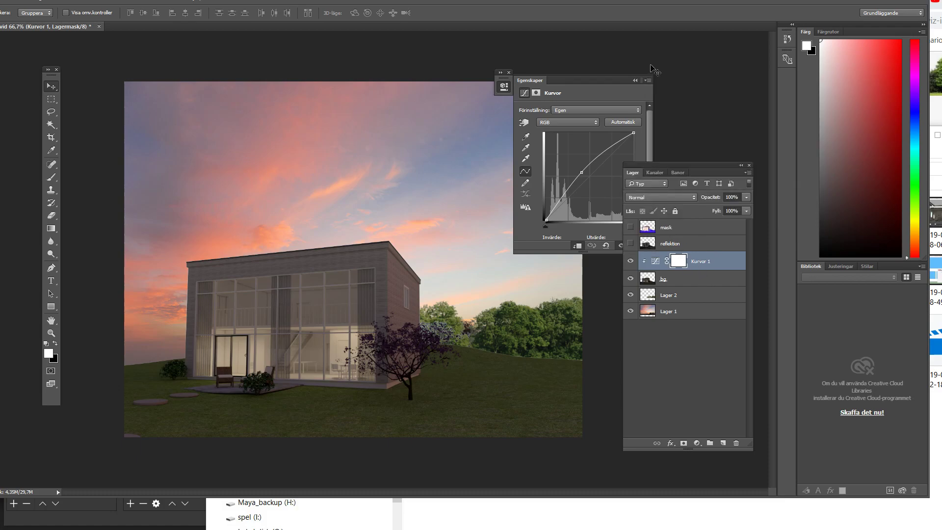
{"action": "mouse_move", "coordinate": [623, 81]}
{"action": "left_mouse_down"}
{"action": "mouse_move", "coordinate": [655, 71]}
{"action": "mouse_move", "coordinate": [604, 81]}
{"action": "left_mouse_up"}
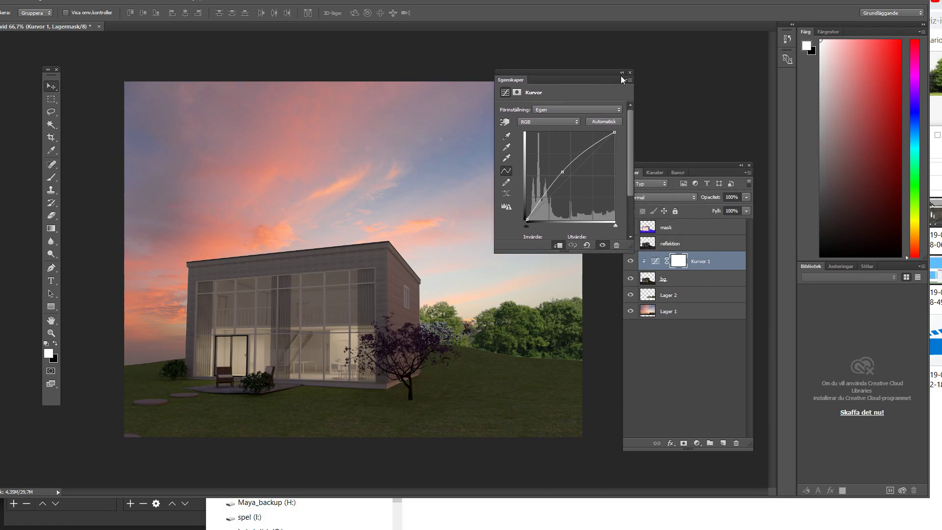
{"action": "left_click", "coordinate": [629, 73]}
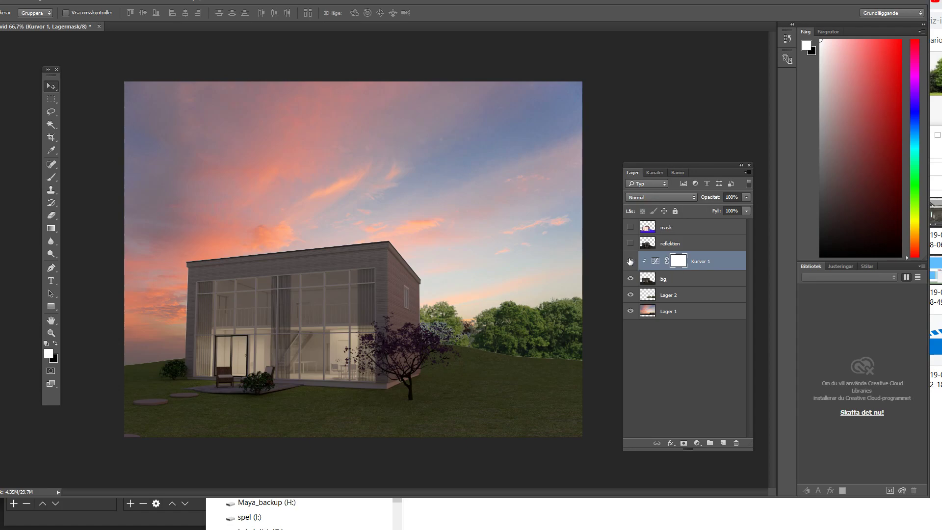
{"action": "left_click", "coordinate": [630, 261]}
{"action": "left_click", "coordinate": [687, 278]}
{"action": "left_click", "coordinate": [700, 297]}
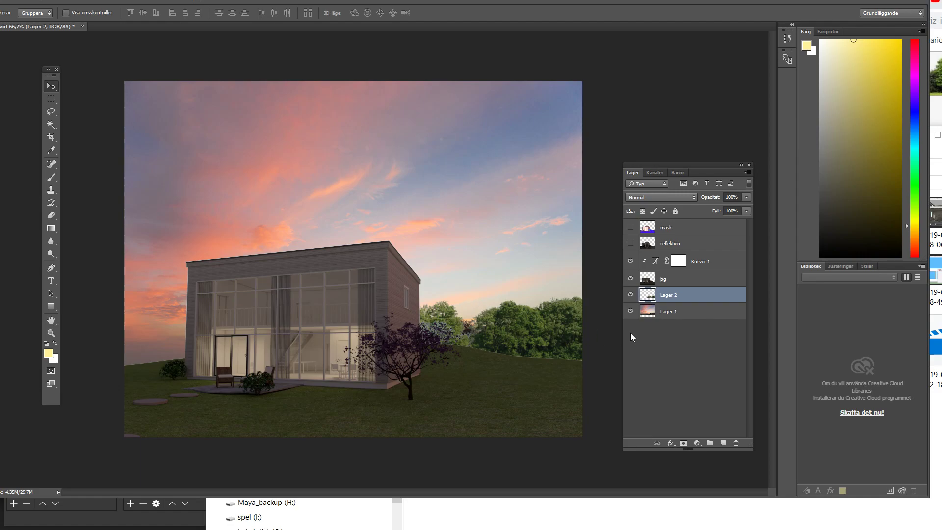
- Duplicate the Lager 2 tree layer and move the copy to the left horizon
{"action": "right_click", "coordinate": [727, 299]}
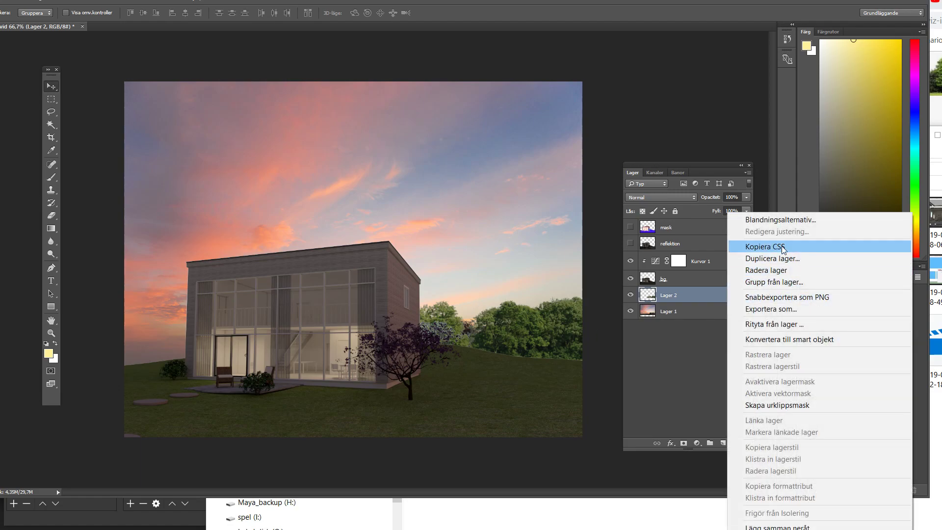
{"action": "left_click", "coordinate": [772, 258]}
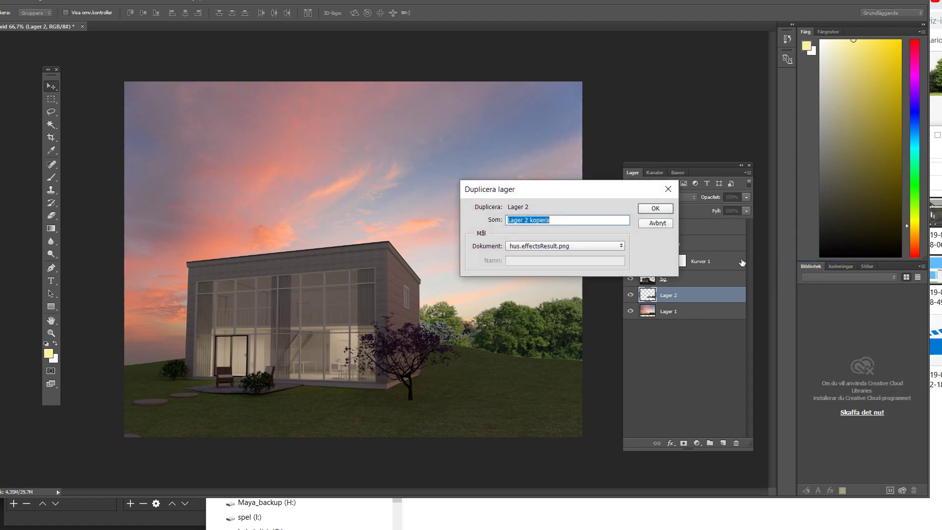
{"action": "left_click", "coordinate": [656, 209]}
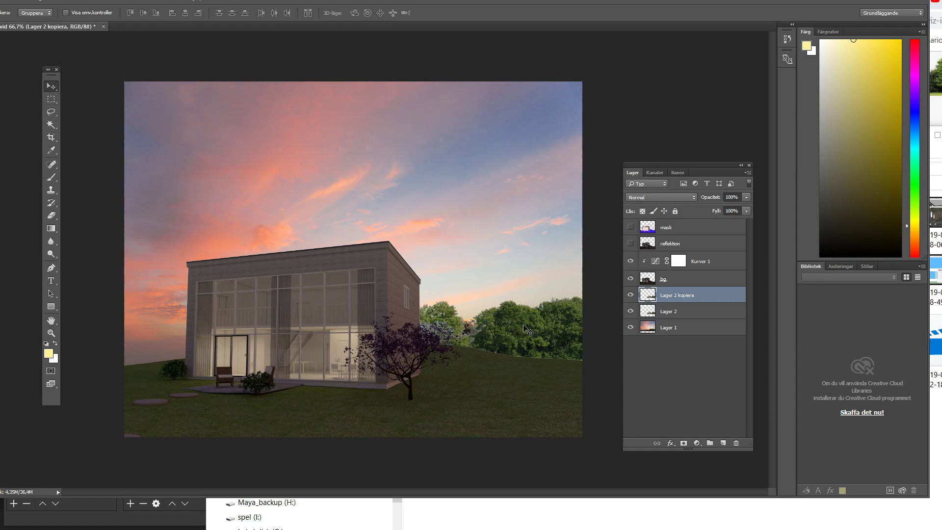
{"action": "mouse_move", "coordinate": [557, 339]}
{"action": "left_mouse_down"}
{"action": "mouse_move", "coordinate": [302, 321]}
{"action": "mouse_move", "coordinate": [168, 340]}
{"action": "left_mouse_up"}
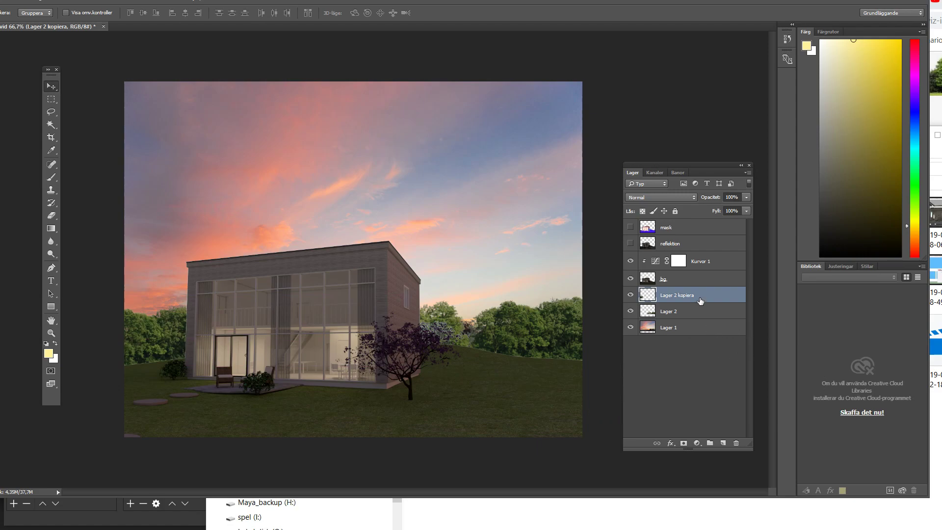
- Merge both tree layers into one layer named 'träd'
{"action": "left_click", "coordinate": [708, 314], "text": "shift"}
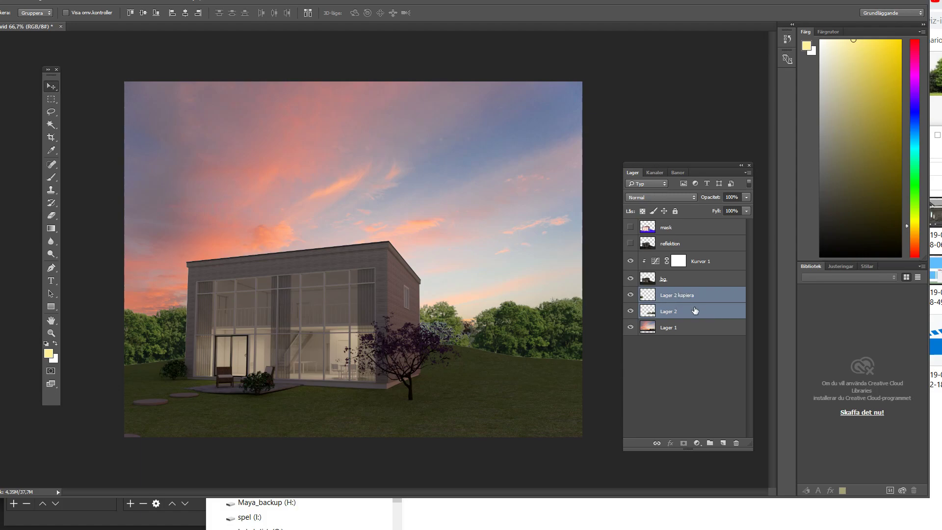
{"action": "key", "text": "ctrl+e"}
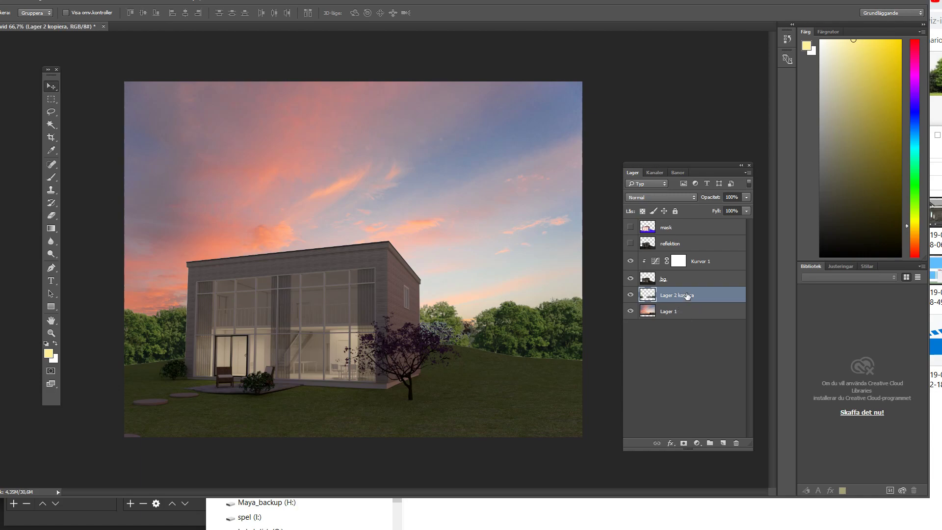
{"action": "double_click", "coordinate": [687, 295]}
{"action": "type", "text": "träd"}
{"action": "key", "text": "Return"}
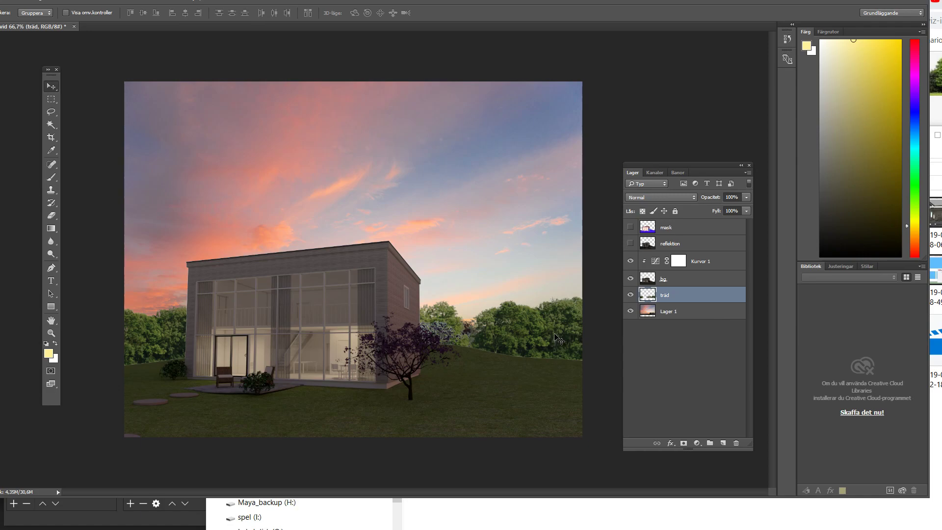
- Nudge the träd tree line slightly and zoom in on the house corner where the trees meet
{"action": "left_click_drag", "start_coordinate": [554, 333], "coordinate": [552, 328]}
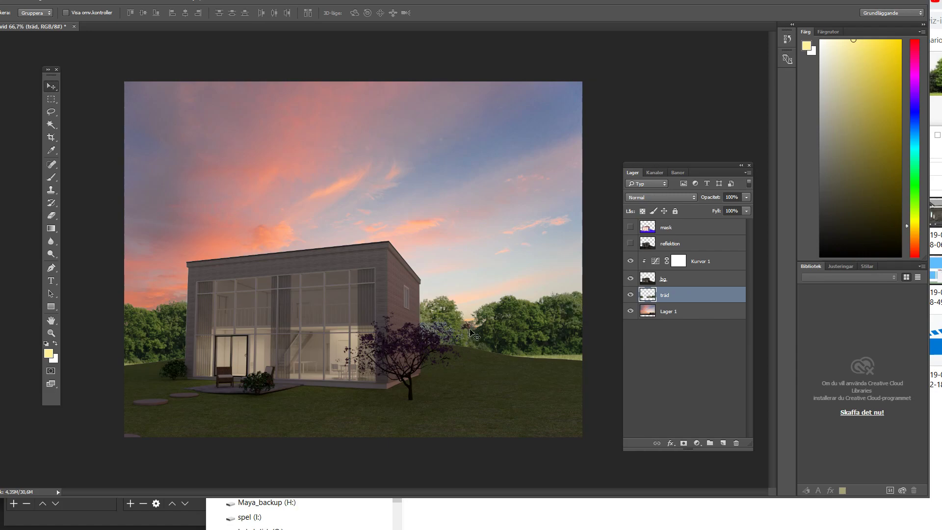
{"action": "key", "text": "z"}
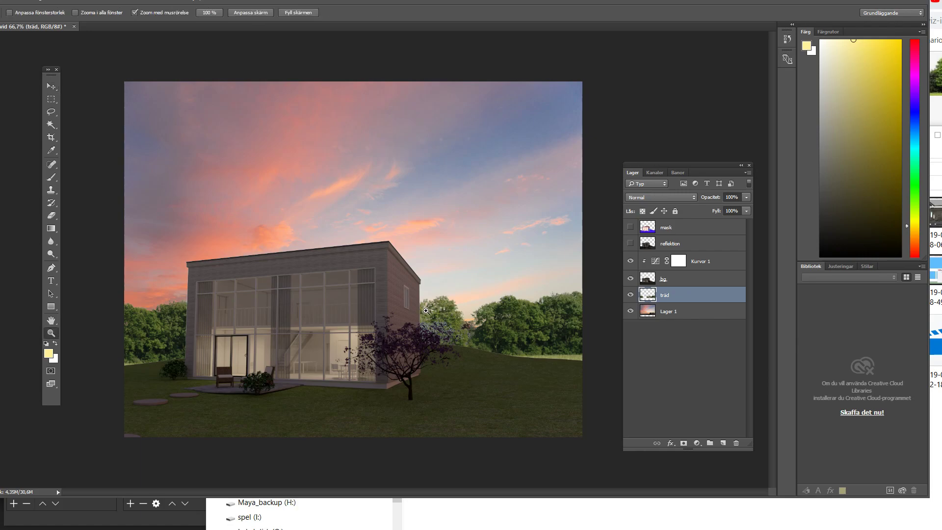
{"action": "left_click_drag", "start_coordinate": [413, 310], "coordinate": [466, 311]}
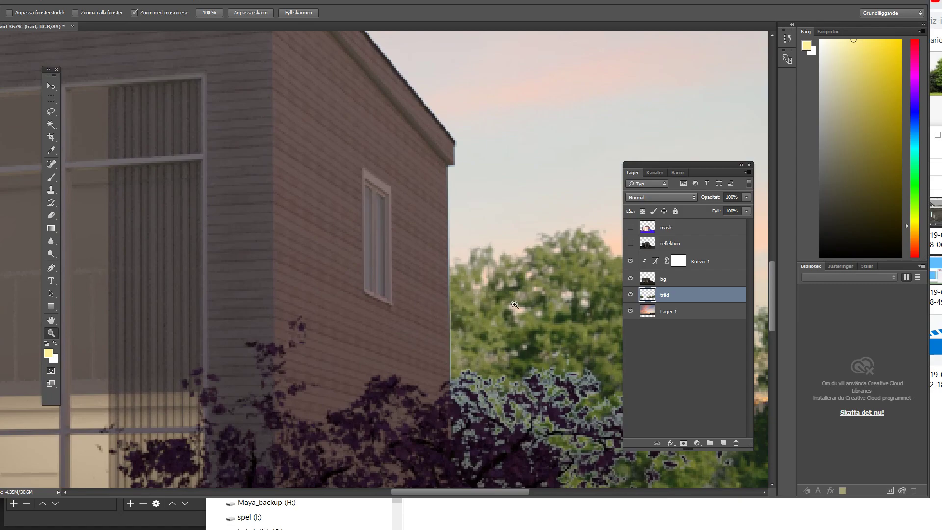
- Toggle the bg house layer off and on to inspect the tree edges, with bg selected
{"action": "left_click", "coordinate": [630, 278]}
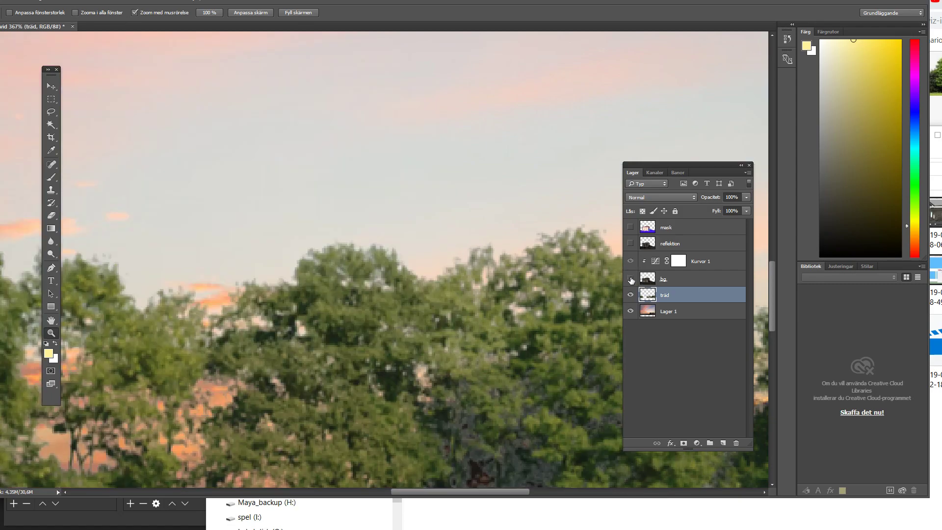
{"action": "left_click", "coordinate": [630, 279]}
{"action": "left_click", "coordinate": [691, 282]}
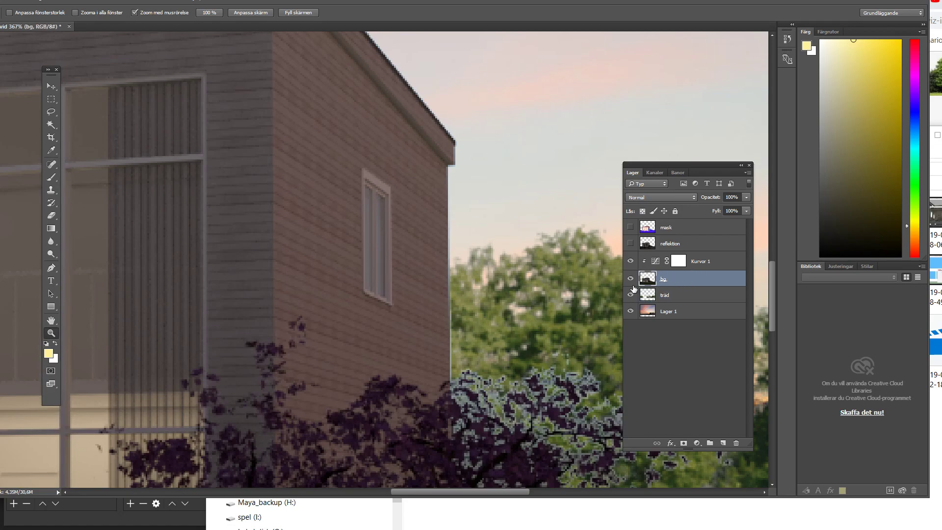
{"action": "left_click", "coordinate": [631, 280]}
{"action": "left_click", "coordinate": [630, 279]}
{"action": "left_click", "coordinate": [37, 1]}
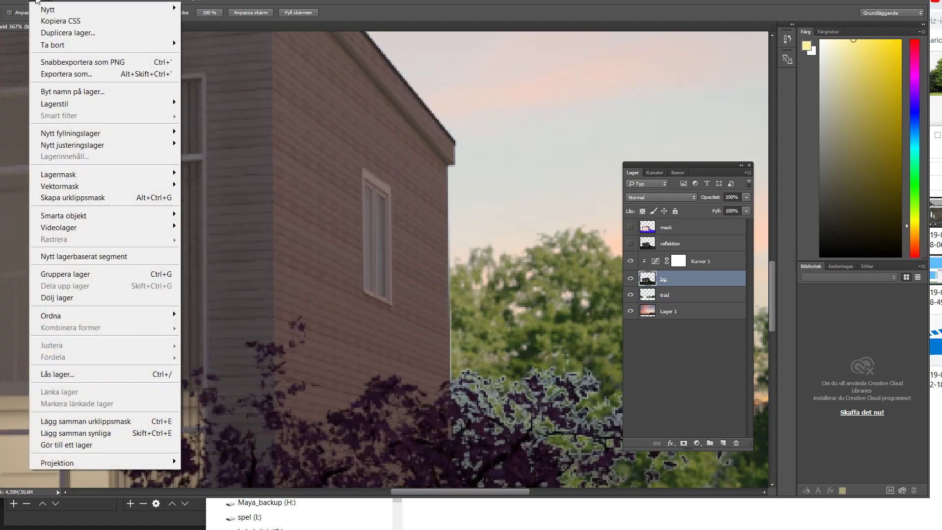
{"action": "mouse_move", "coordinate": [103, 462]}
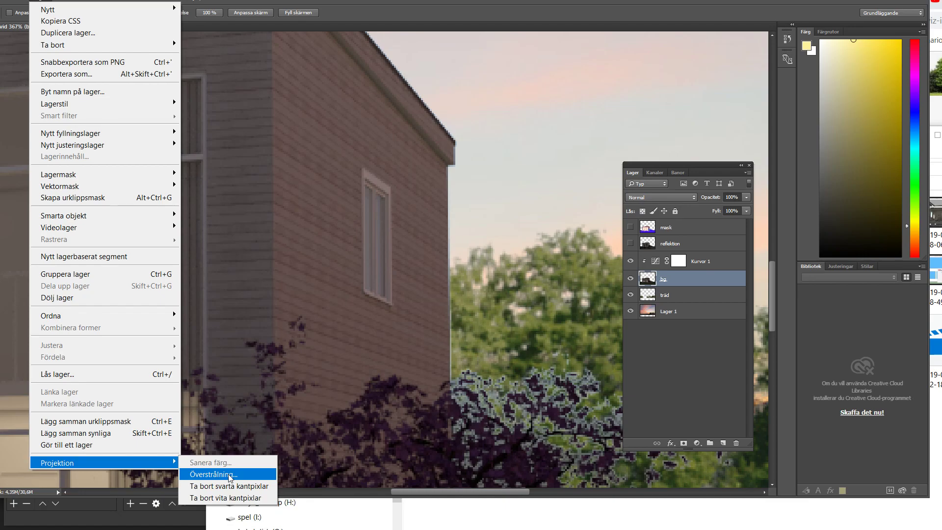
- Defringe the bg layer with a 3 px width and pan around to inspect the edges
{"action": "left_click", "coordinate": [230, 478]}
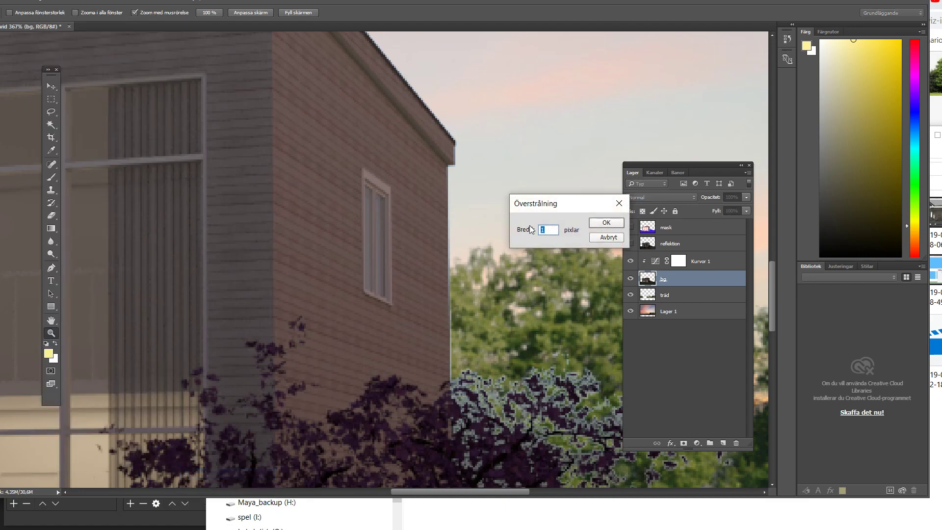
{"action": "left_click_drag", "start_coordinate": [569, 202], "coordinate": [278, 206]}
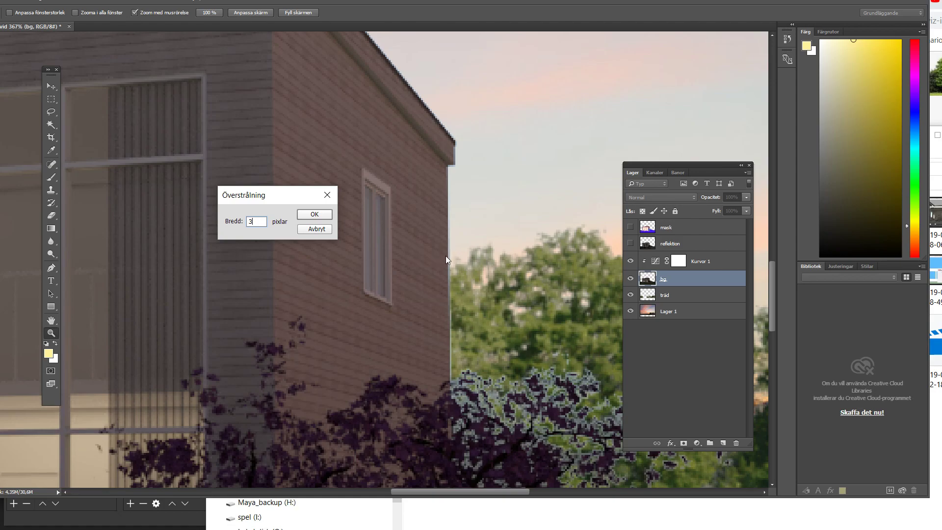
{"action": "left_click", "coordinate": [319, 214]}
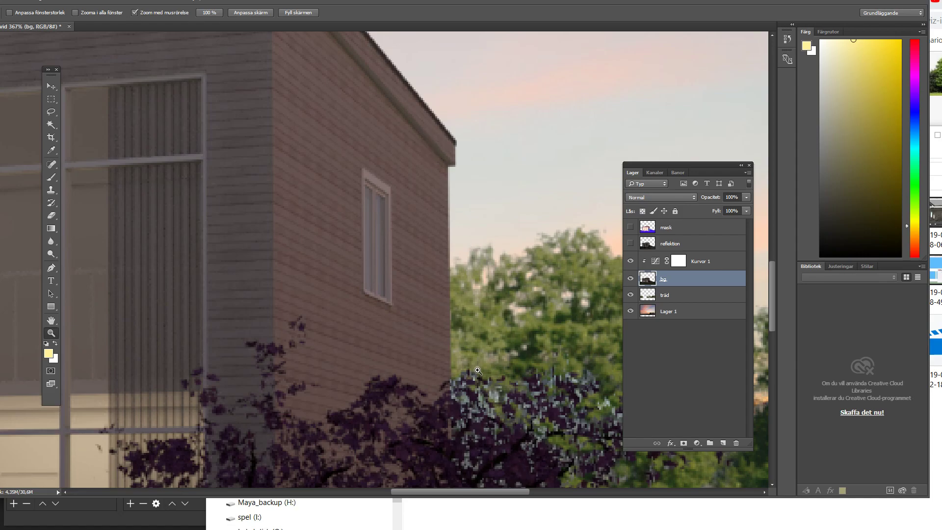
{"action": "left_click_drag", "start_coordinate": [461, 391], "coordinate": [426, 221]}
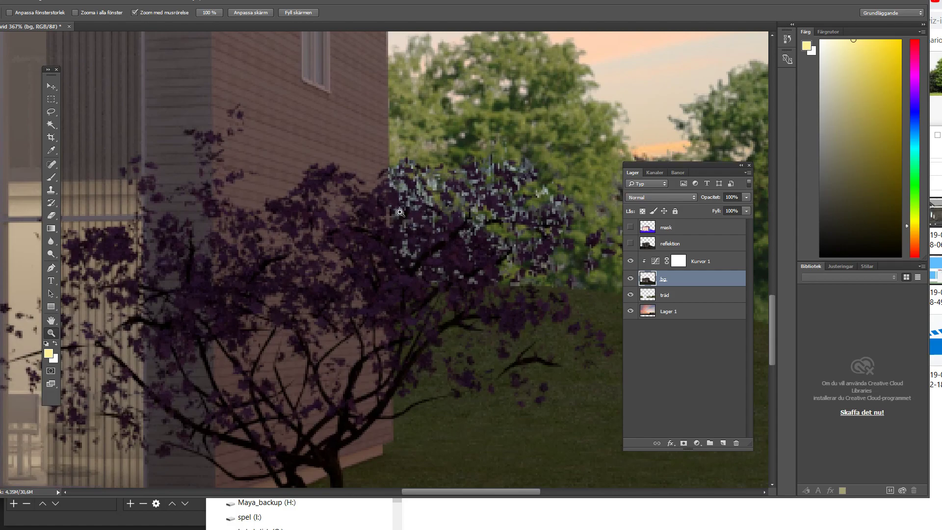
{"action": "mouse_move", "coordinate": [358, 176]}
{"action": "left_mouse_down"}
{"action": "mouse_move", "coordinate": [389, 302]}
{"action": "mouse_move", "coordinate": [307, 212]}
{"action": "left_mouse_up"}
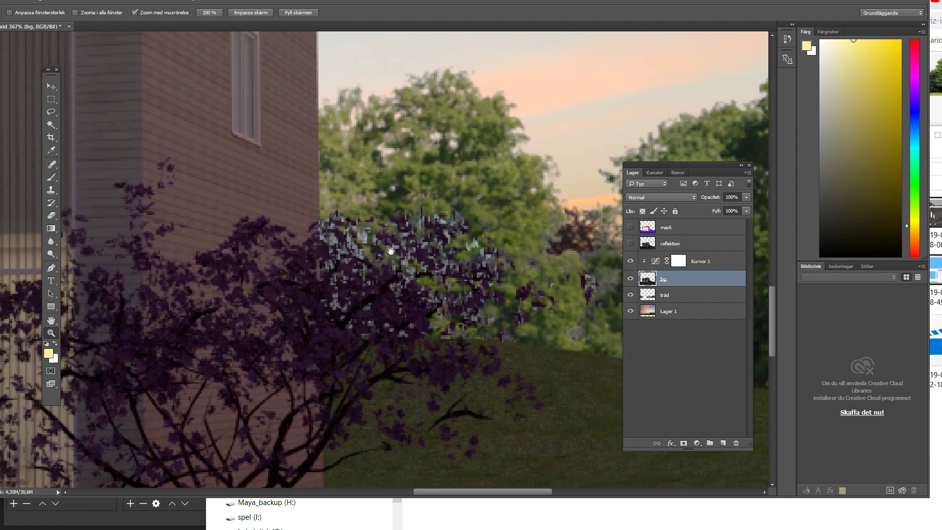
{"action": "left_click_drag", "start_coordinate": [307, 212], "coordinate": [483, 269]}
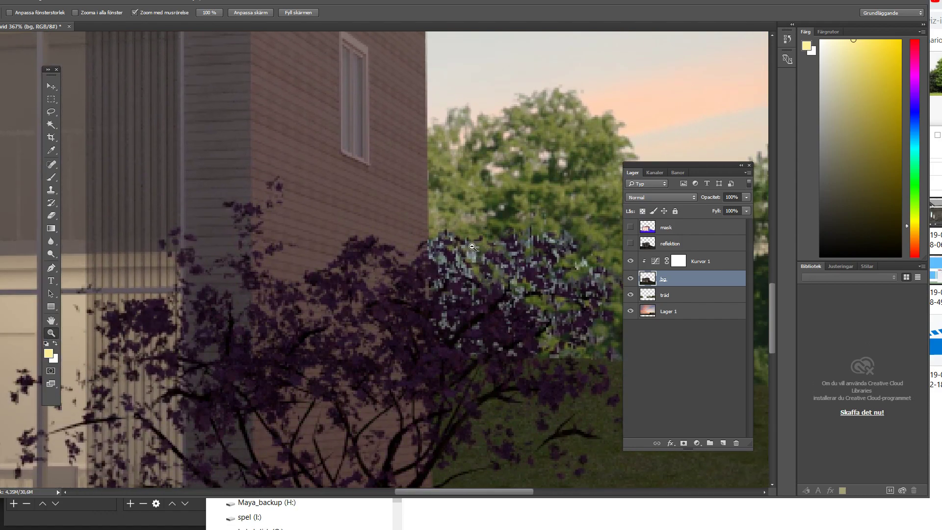
{"action": "left_click", "coordinate": [472, 246], "text": "alt"}
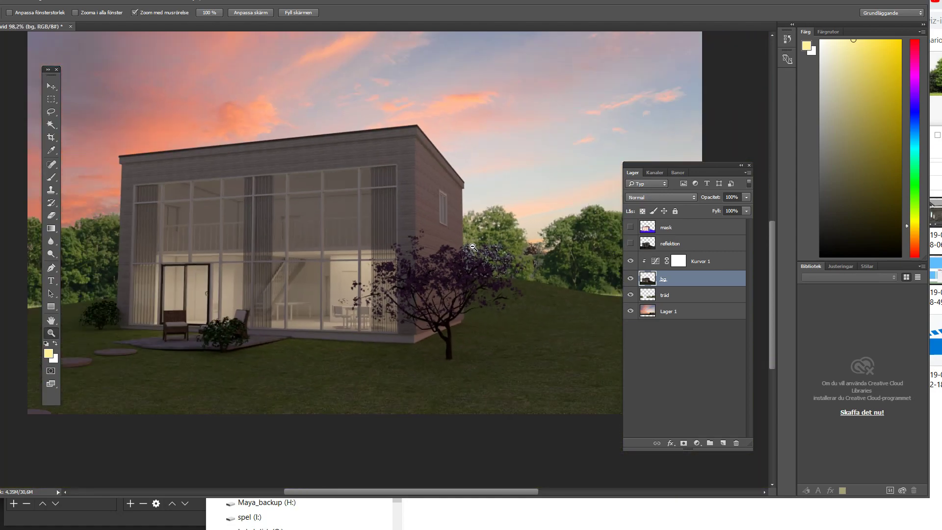
- Zoom out, select the träd layer and bring up the adjustment layer list
{"action": "left_click", "coordinate": [472, 247], "text": "alt"}
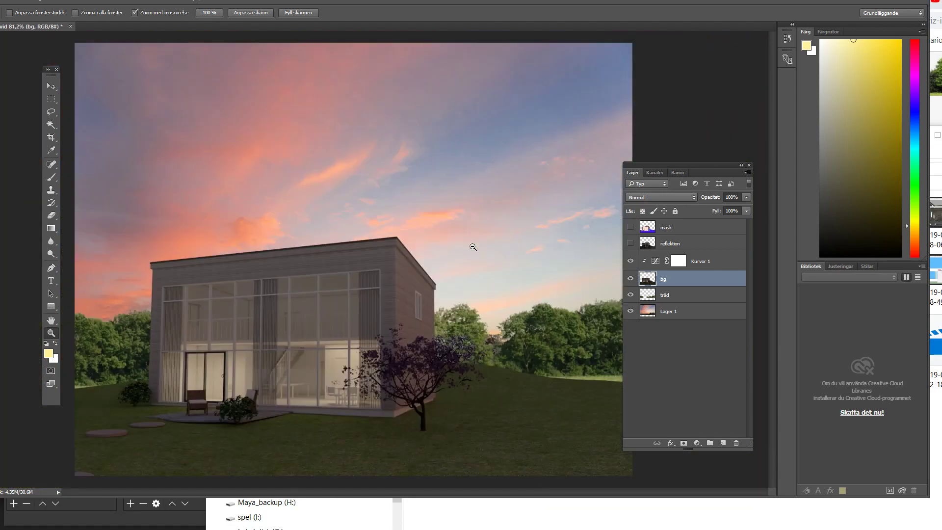
{"action": "left_click", "coordinate": [711, 298]}
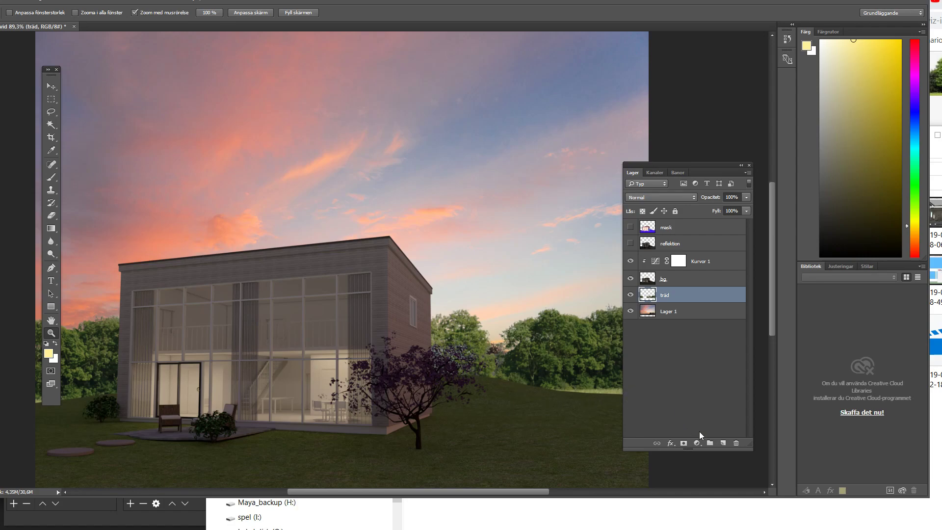
{"action": "left_click", "coordinate": [697, 443]}
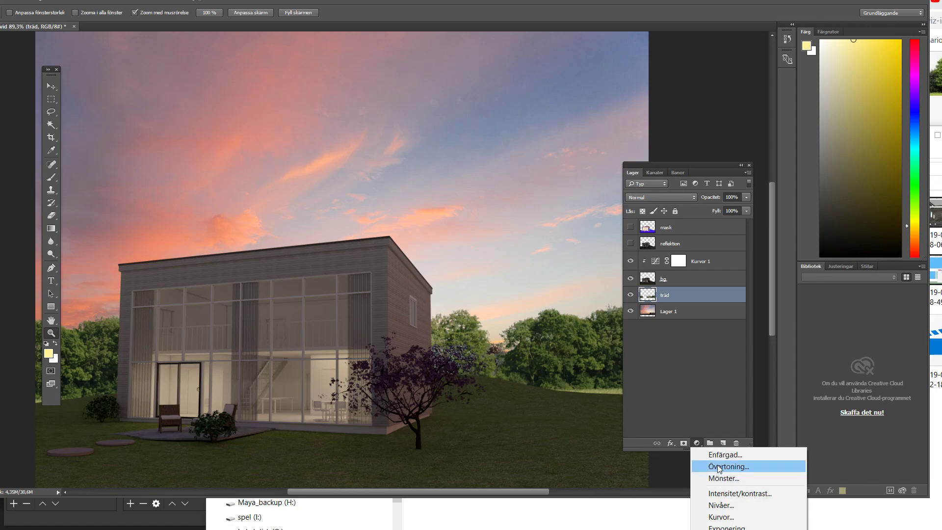
- Add a Hue/Saturation layer clipped to träd with saturation -26 and lightness -30
{"action": "left_click", "coordinate": [739, 517]}
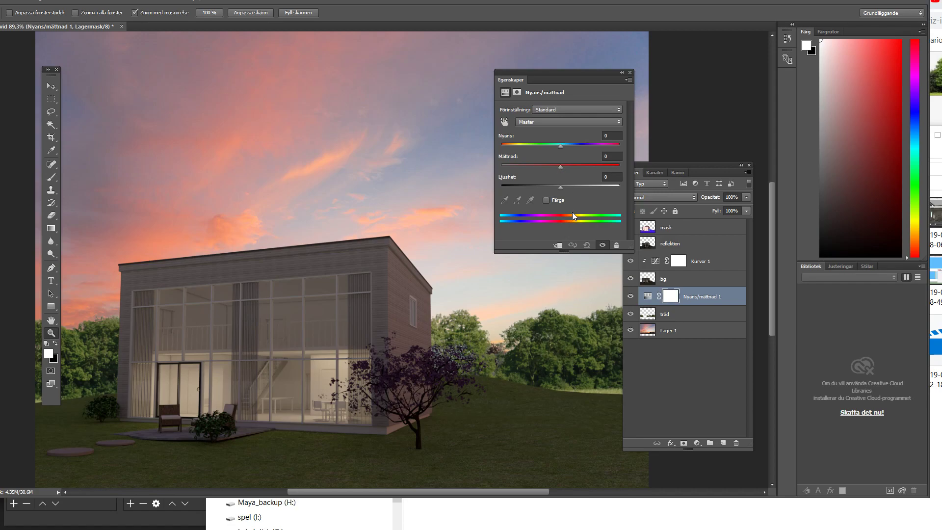
{"action": "left_click", "coordinate": [560, 167]}
{"action": "left_click_drag", "start_coordinate": [559, 187], "coordinate": [556, 187]}
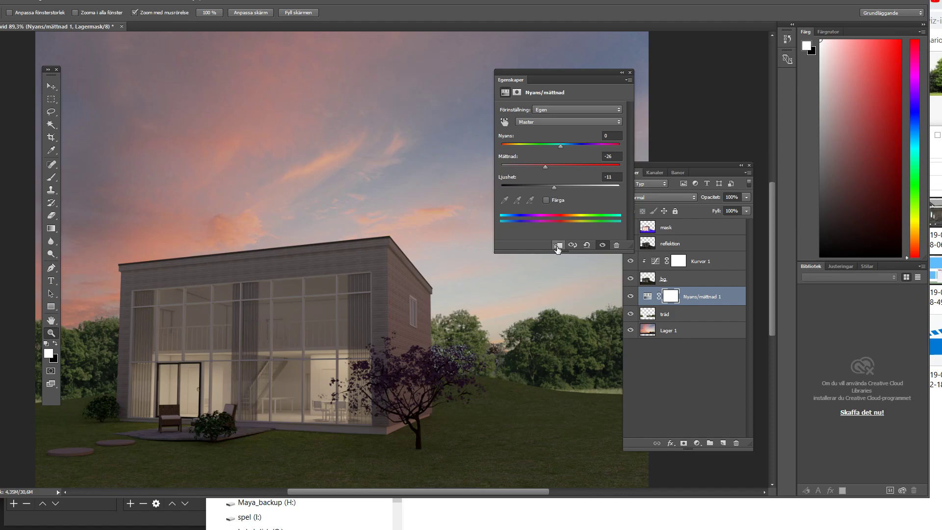
{"action": "left_click", "coordinate": [558, 246]}
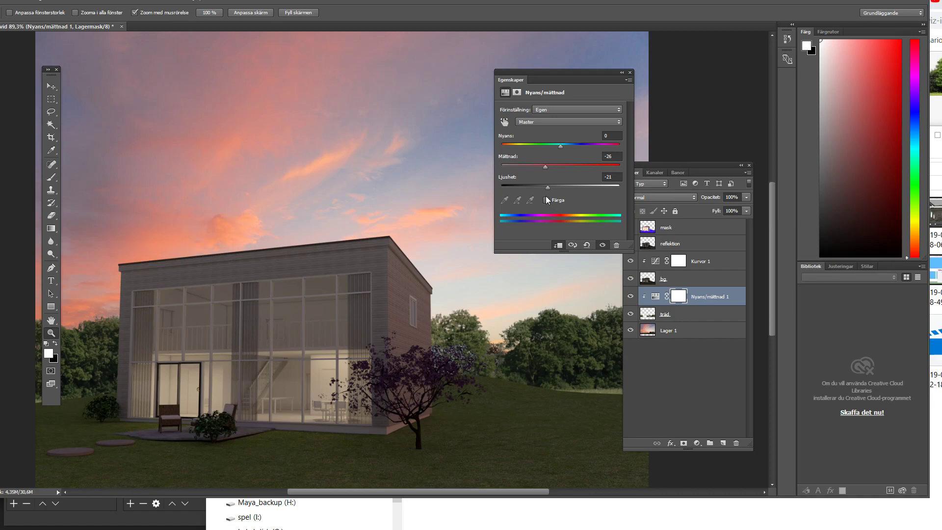
{"action": "left_click_drag", "start_coordinate": [543, 189], "coordinate": [542, 189]}
{"action": "left_click", "coordinate": [630, 72]}
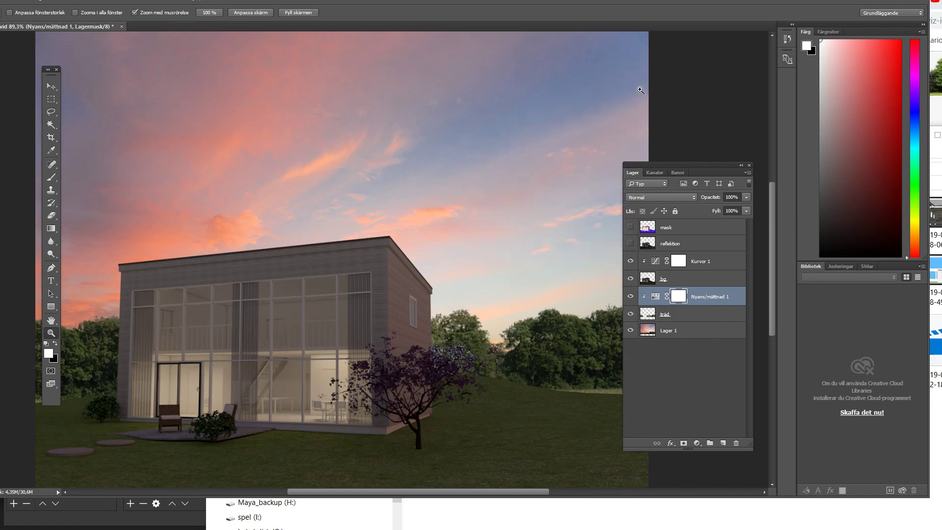
{"action": "left_click", "coordinate": [630, 296]}
{"action": "left_click", "coordinate": [630, 296]}
{"action": "left_click", "coordinate": [698, 443]}
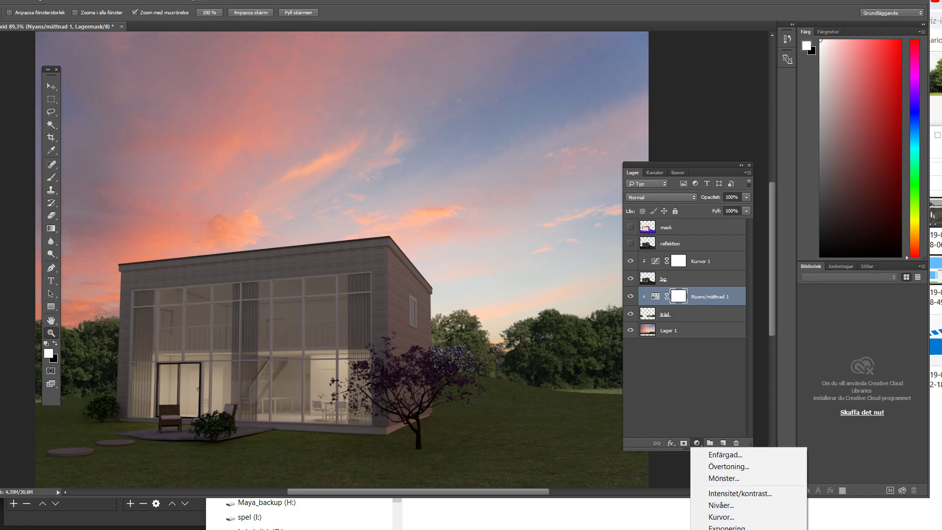
- Add a Warming Filter (85) photo filter at 25% density clipped to the tree layers
{"action": "left_click", "coordinate": [694, 160]}
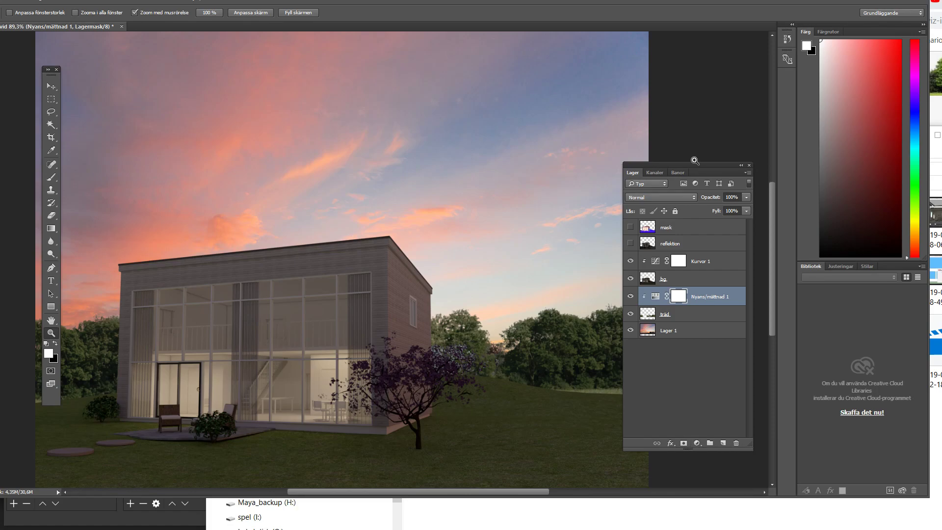
{"action": "left_click_drag", "start_coordinate": [695, 160], "coordinate": [676, 2]}
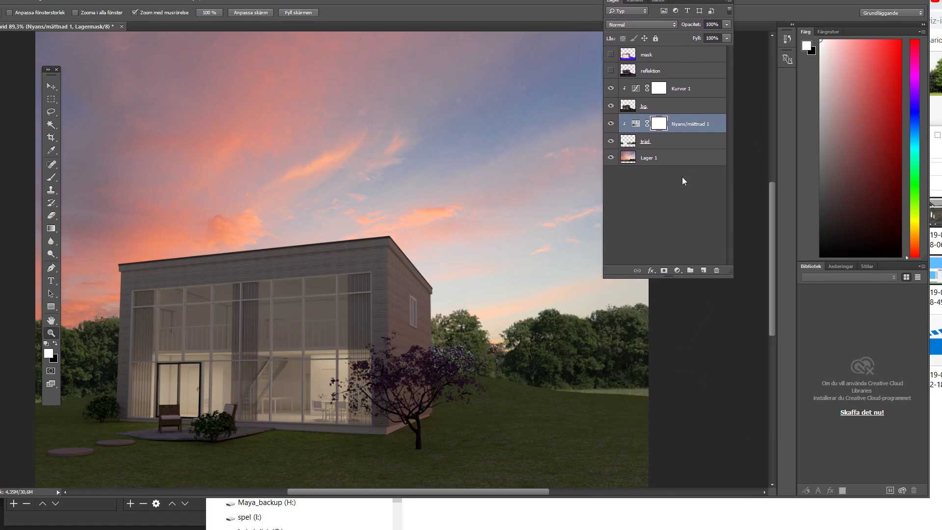
{"action": "left_click", "coordinate": [677, 271]}
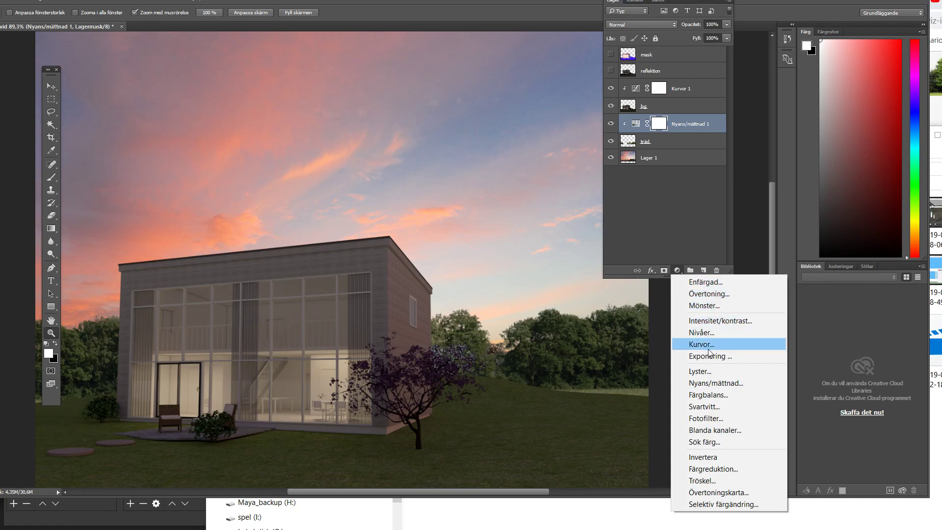
{"action": "left_click", "coordinate": [716, 418]}
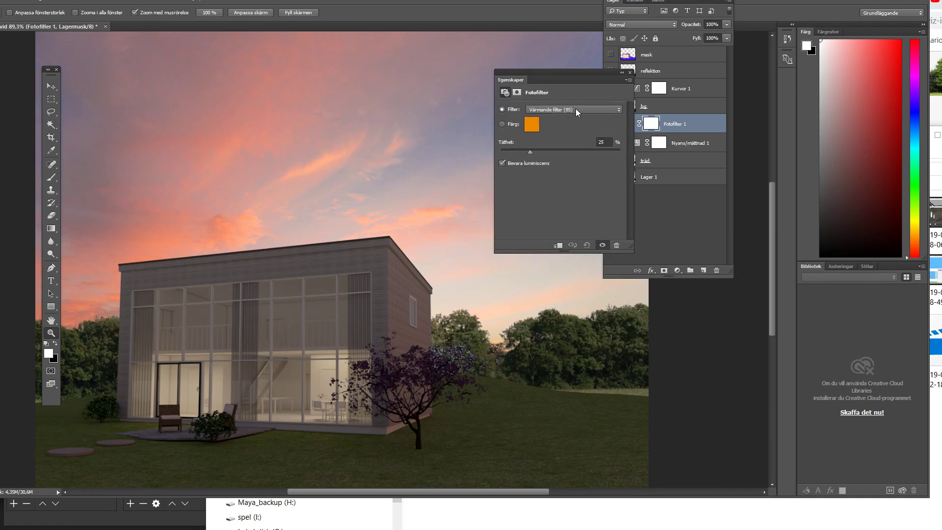
{"action": "left_click", "coordinate": [559, 247]}
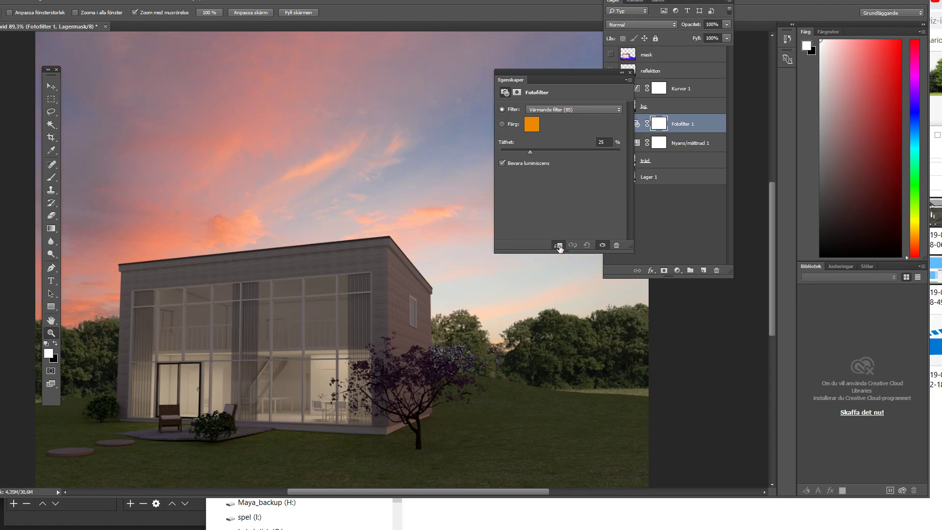
{"action": "left_click", "coordinate": [630, 72]}
{"action": "left_click", "coordinate": [611, 124]}
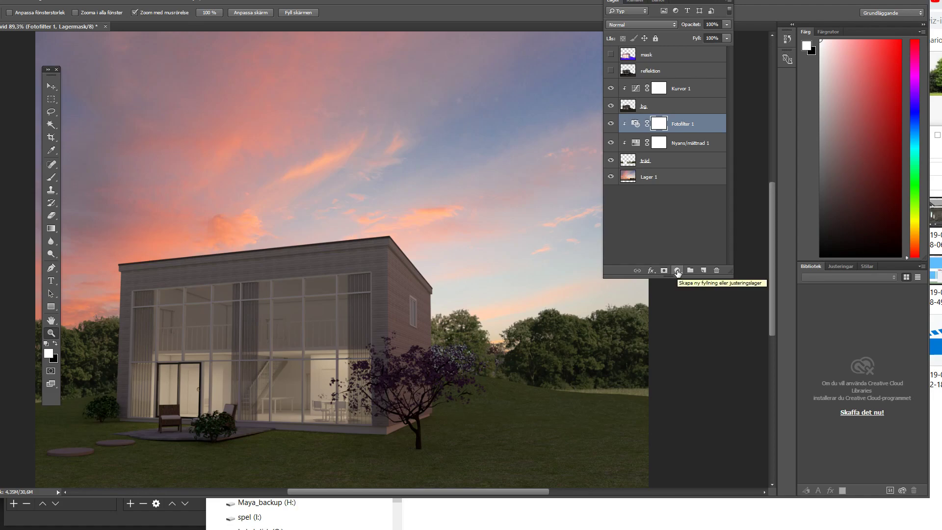
{"action": "left_click", "coordinate": [677, 271]}
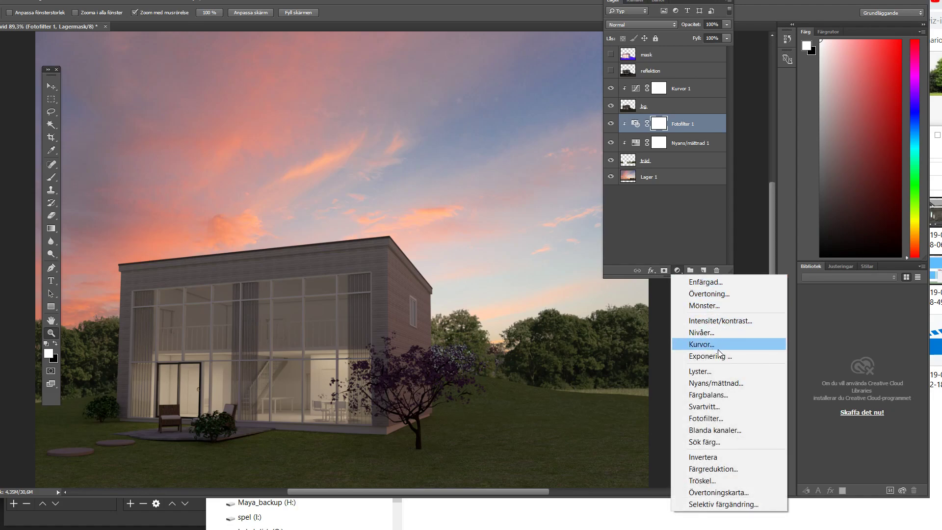
- Add a clipped Color Balance layer shifting the tree midtones toward red (+14) and yellow
{"action": "left_click", "coordinate": [725, 396]}
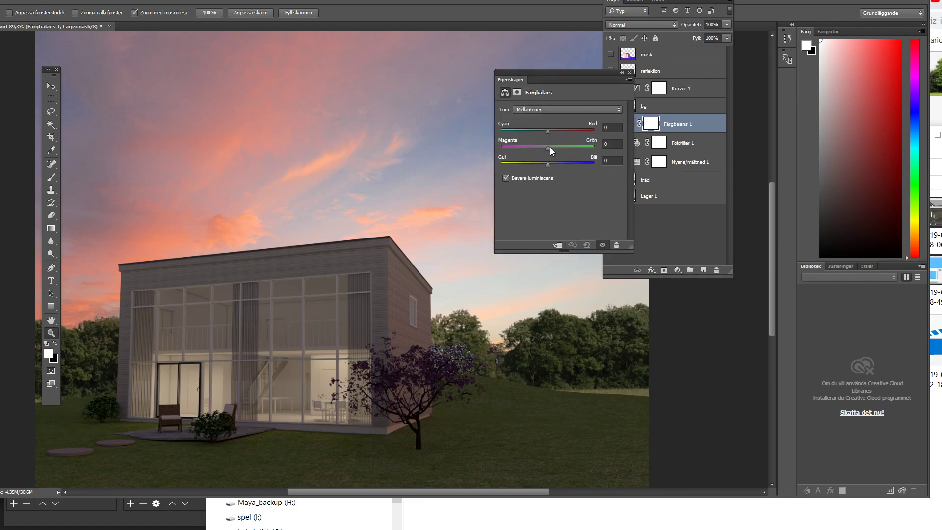
{"action": "left_click_drag", "start_coordinate": [549, 130], "coordinate": [569, 131]}
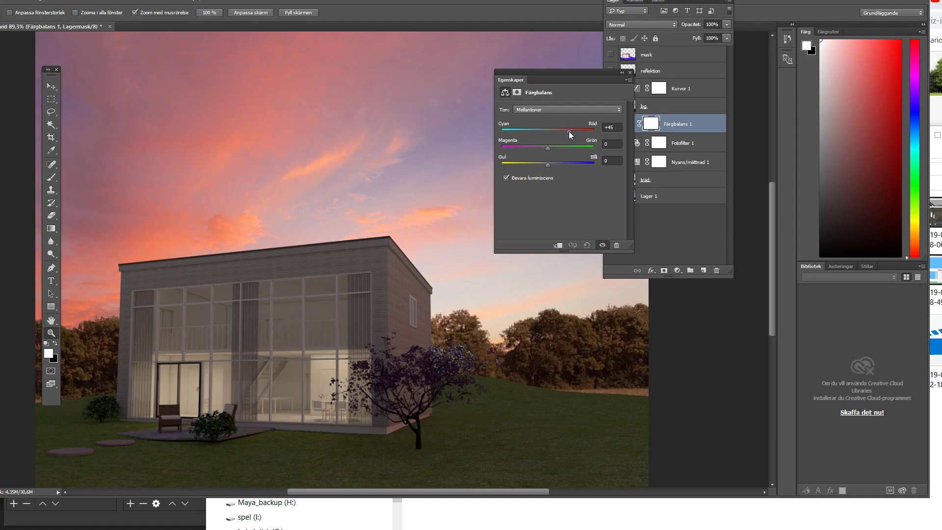
{"action": "left_click", "coordinate": [558, 245]}
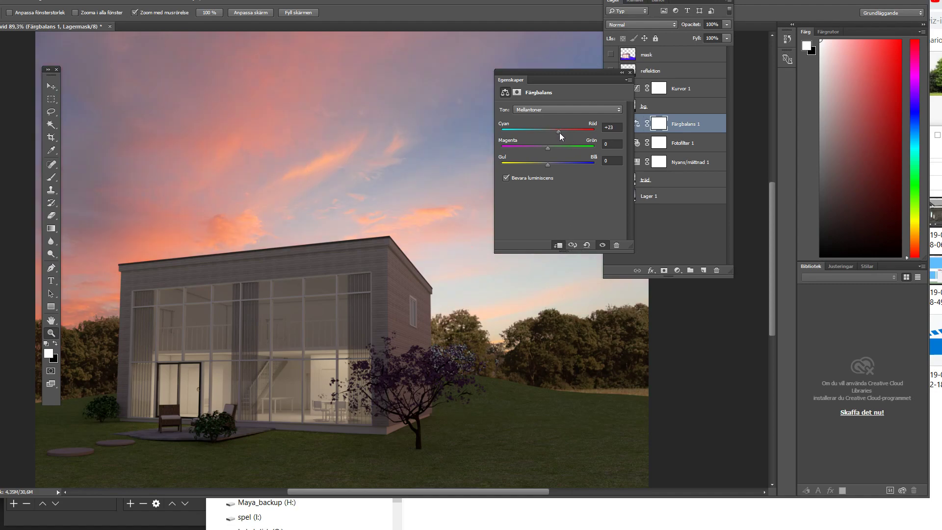
{"action": "left_click_drag", "start_coordinate": [546, 166], "coordinate": [541, 164]}
{"action": "left_click", "coordinate": [631, 73]}
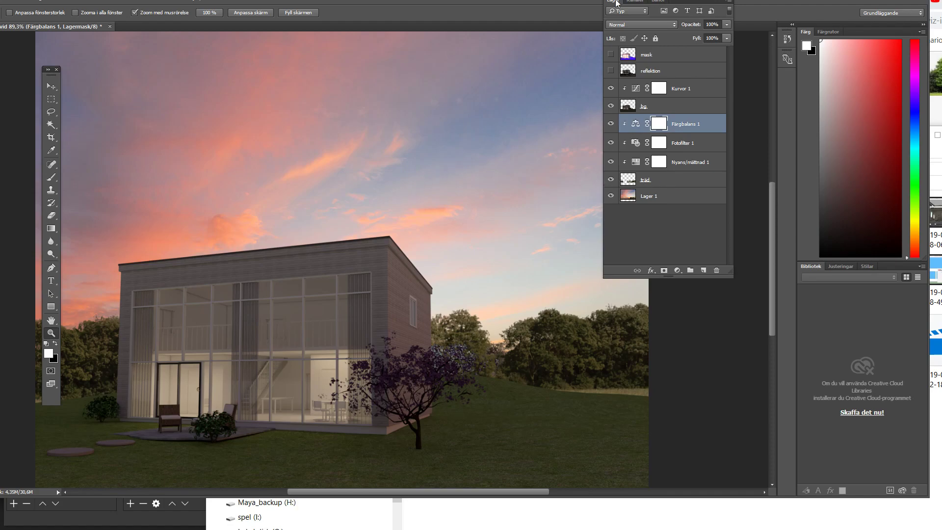
- Move the Layers panel down and right so the full layer stack is visible beside the composite
{"action": "left_click_drag", "start_coordinate": [696, 1], "coordinate": [725, 111]}
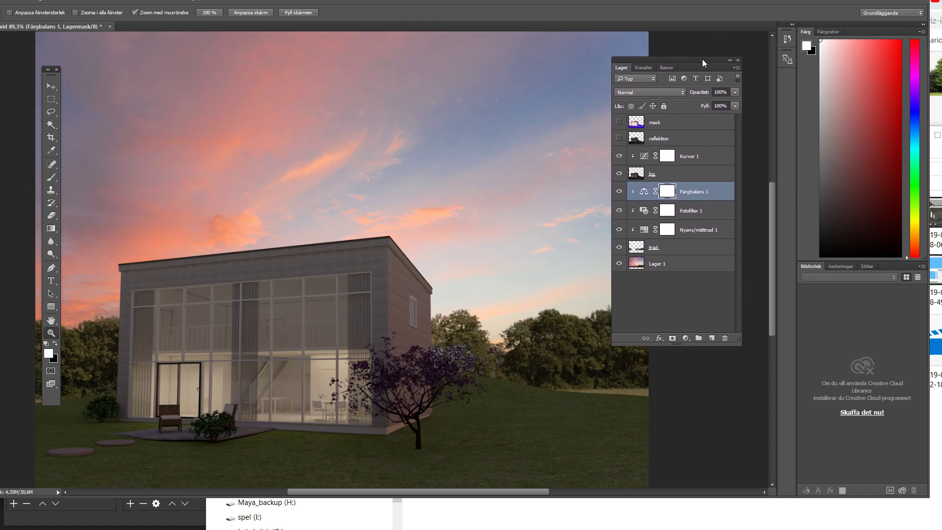